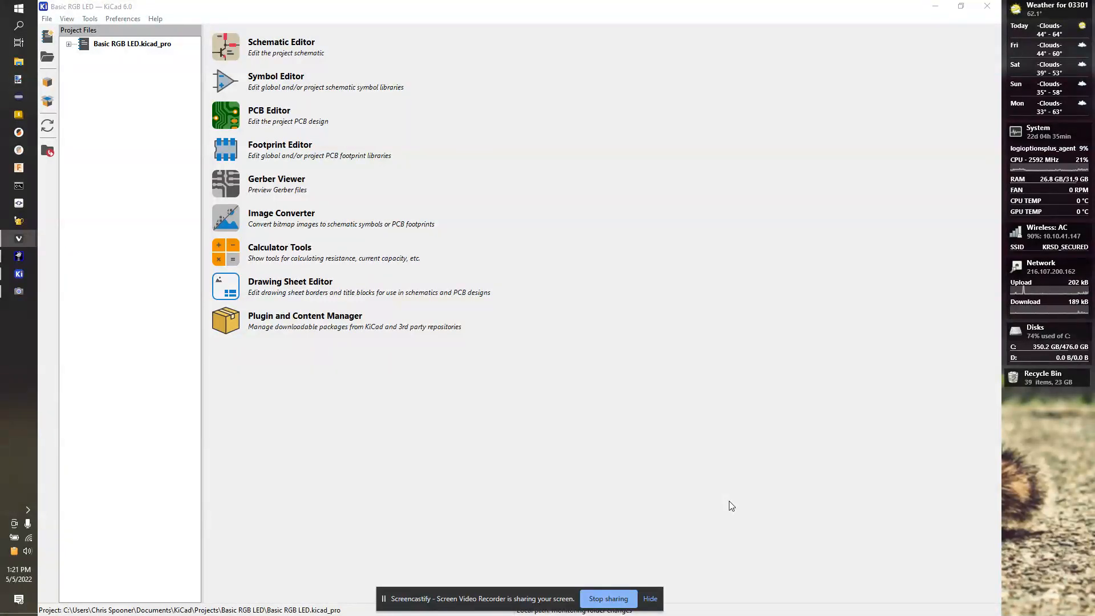
Step: Switch to the Camera app to examine the breadboard LED circuit and return to the KiCad project window
{"action": "key", "text": "alt+Tab"}
{"action": "key", "text": "Tab"}
{"action": "key", "text": "Tab"}
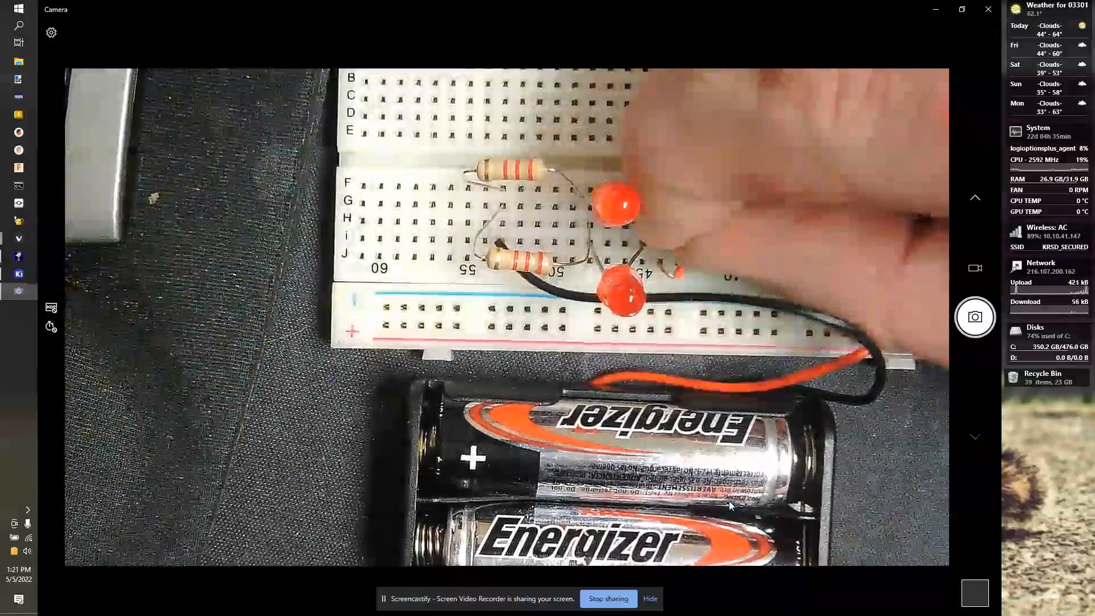
{"action": "key", "text": "alt+Tab"}
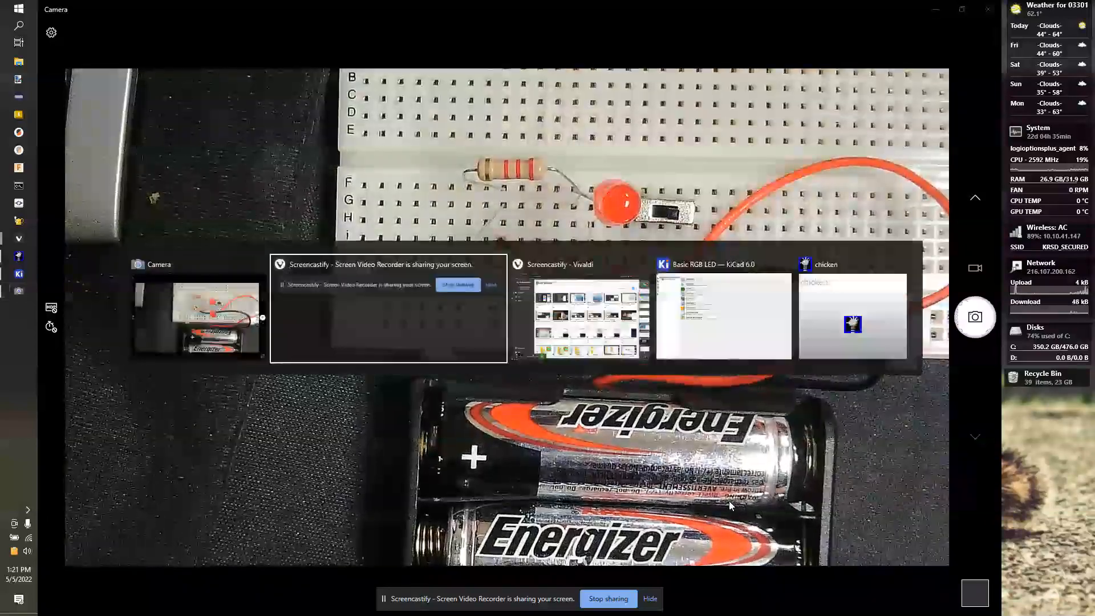
{"action": "key", "text": "alt+Tab"}
{"action": "key", "text": "alt+Tab"}
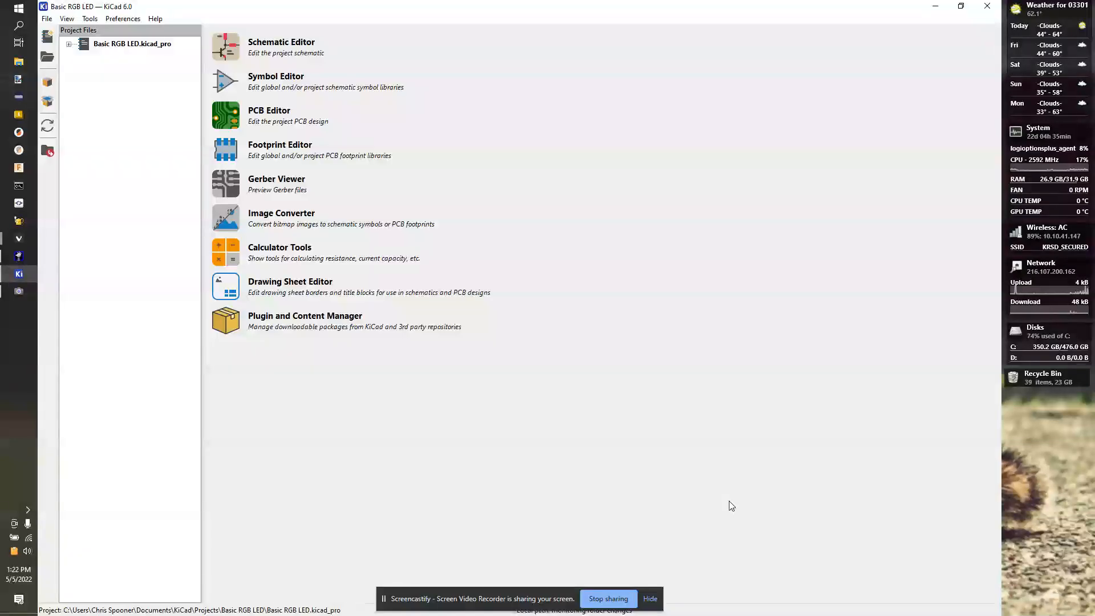
Step: Start a new project and create a folder named 2LED Flashlight for it inside the Projects folder
{"action": "left_click", "coordinate": [47, 18]}
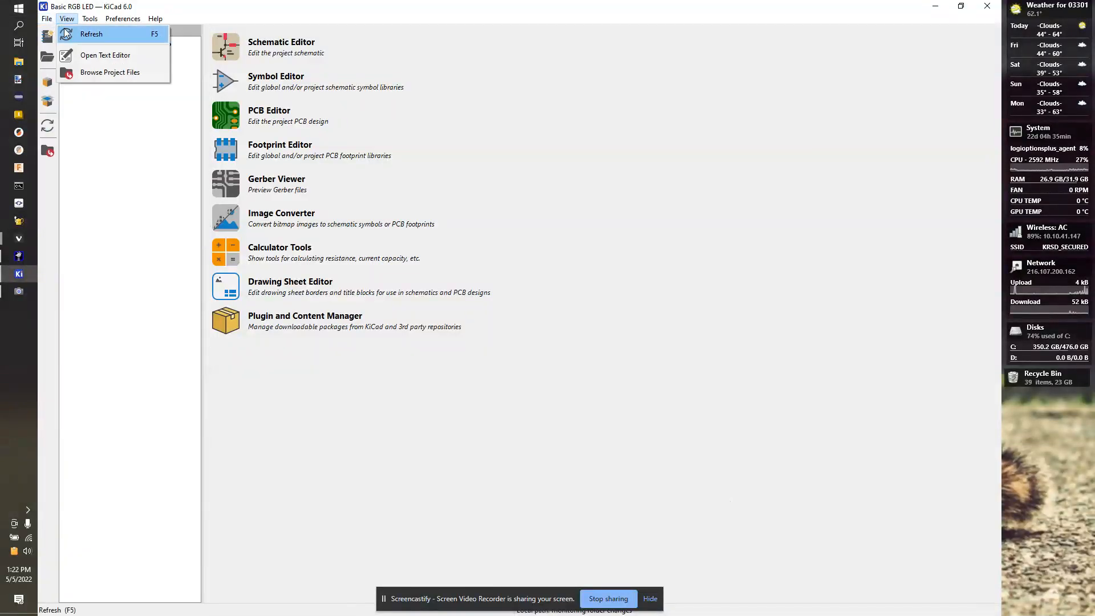
{"action": "left_click", "coordinate": [80, 34]}
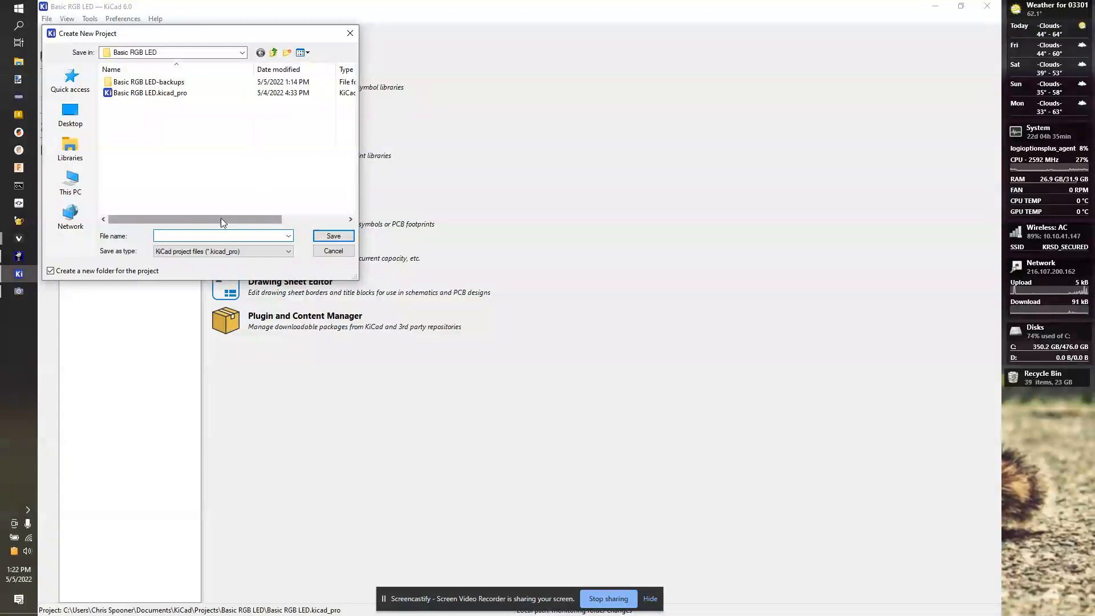
{"action": "left_click", "coordinate": [273, 52]}
{"action": "left_click", "coordinate": [274, 52]}
{"action": "double_click", "coordinate": [143, 94]}
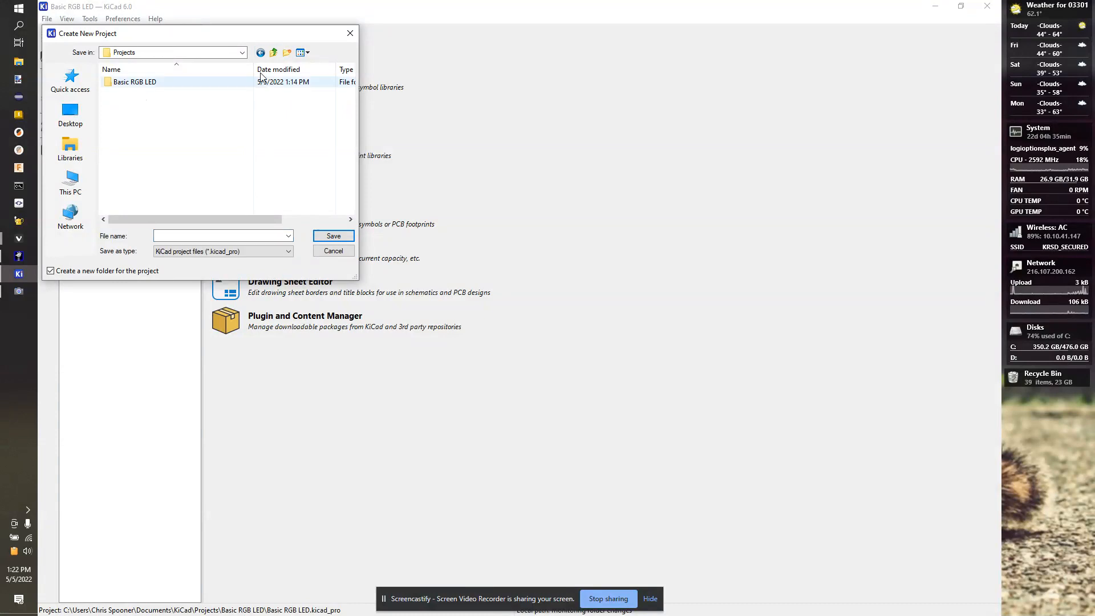
{"action": "left_click", "coordinate": [284, 53]}
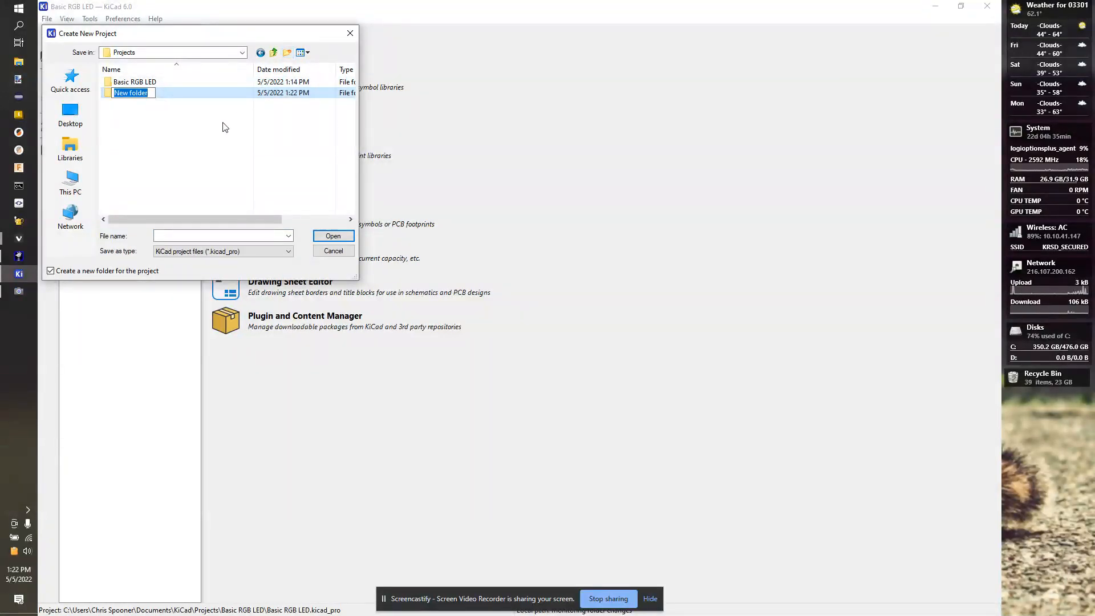
{"action": "type", "text": "2LED Flashlight"}
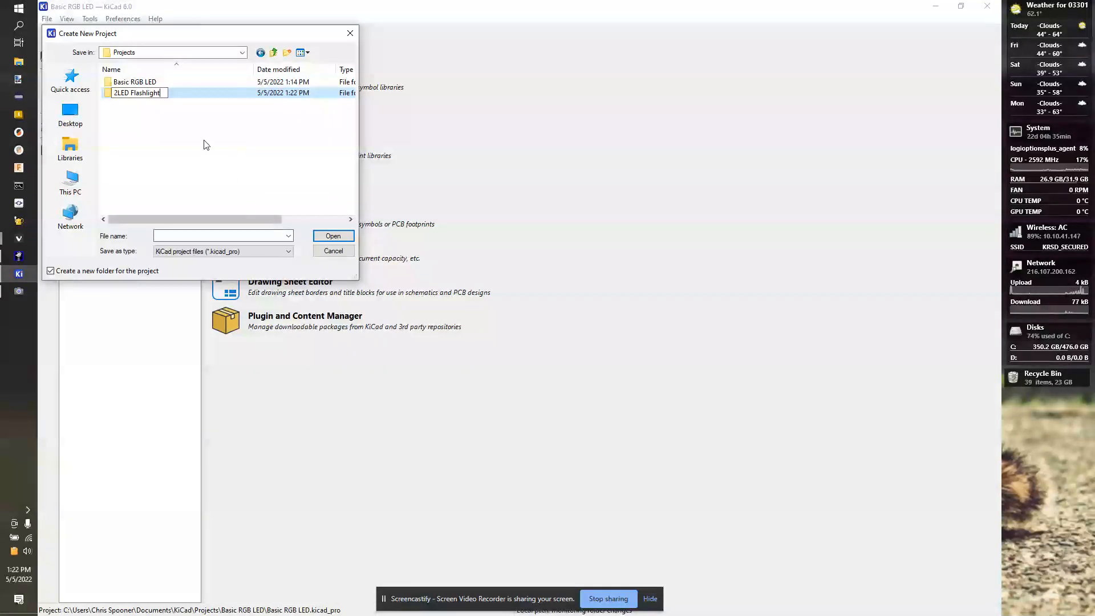
{"action": "key", "text": "Return"}
{"action": "key", "text": "Return"}
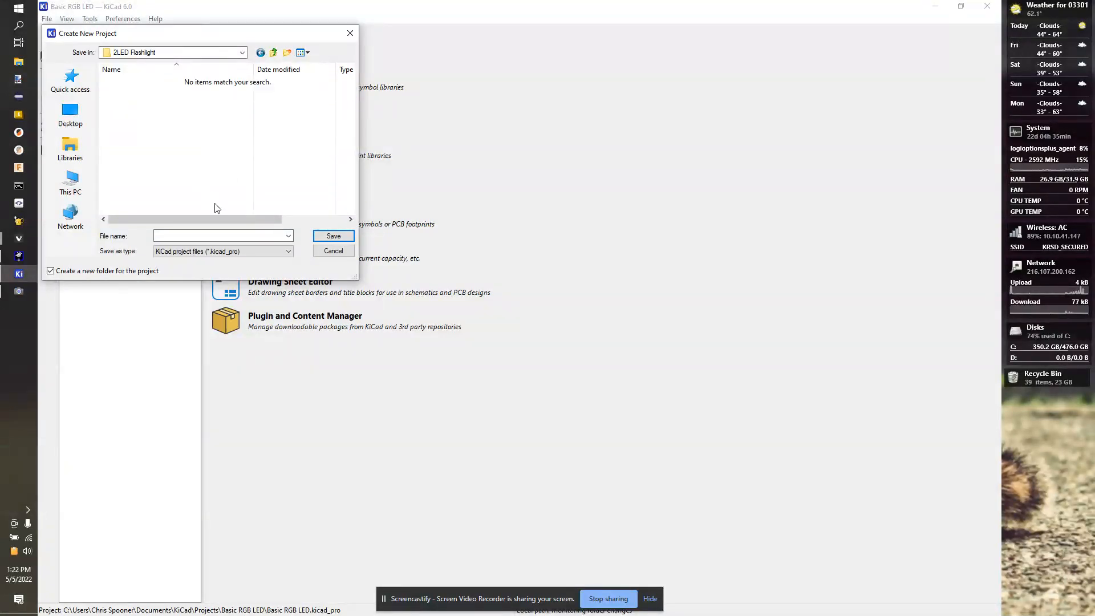
Step: Save the new project as Flashlight and open its schematic for editing
{"action": "left_click", "coordinate": [210, 236]}
{"action": "type", "text": "Flashlight"}
{"action": "left_click", "coordinate": [336, 238]}
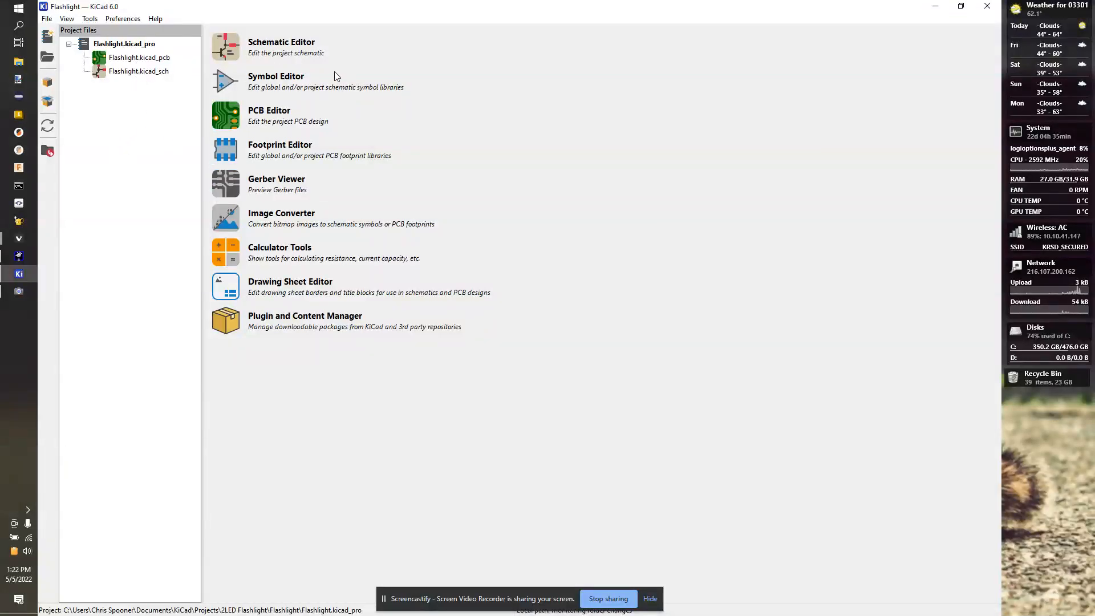
{"action": "left_click", "coordinate": [266, 49]}
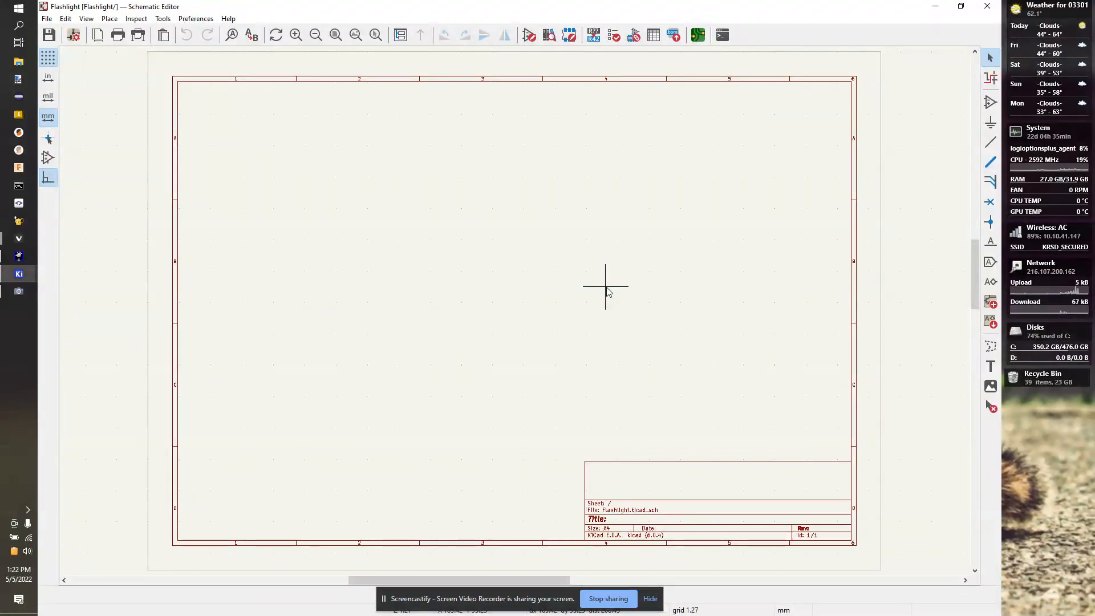
Step: Check the breadboard's components in the Camera app and return to the empty schematic in KiCad
{"action": "key", "text": "alt+Tab"}
{"action": "key", "text": "Tab"}
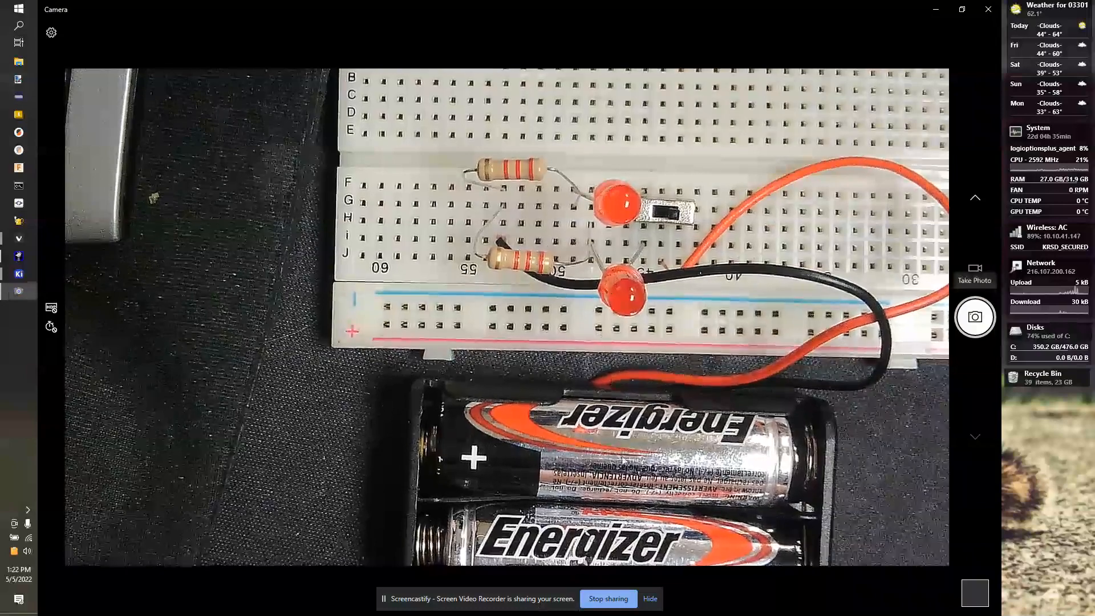
{"action": "key", "text": "alt+Tab"}
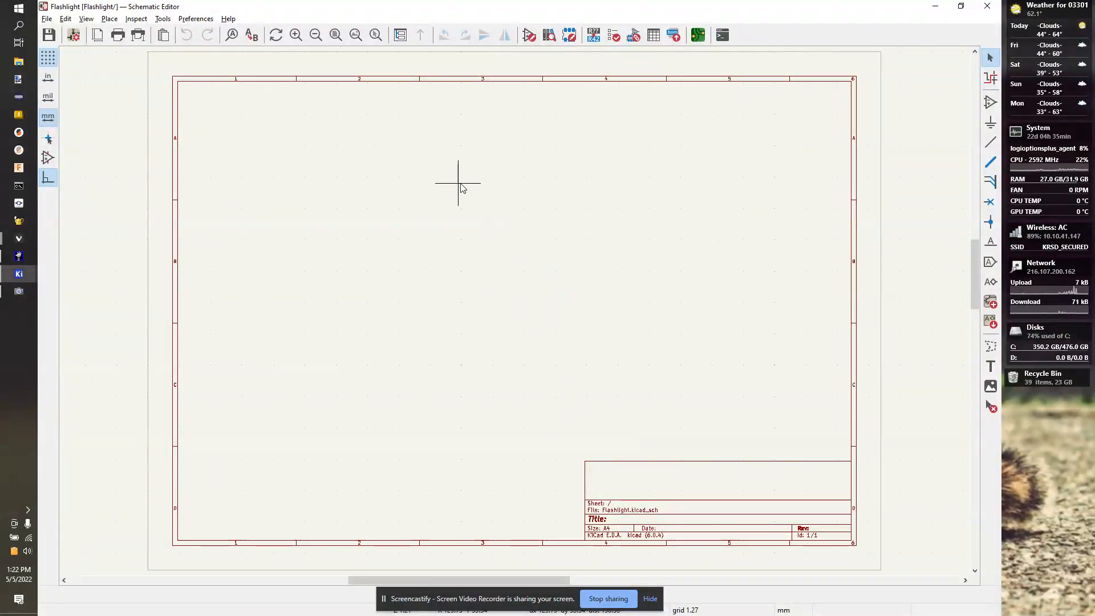
Step: Browse the available schematic symbol libraries, including Sensor_Pressure, Sensor_Proximity and Switch
{"action": "left_click", "coordinate": [990, 103]}
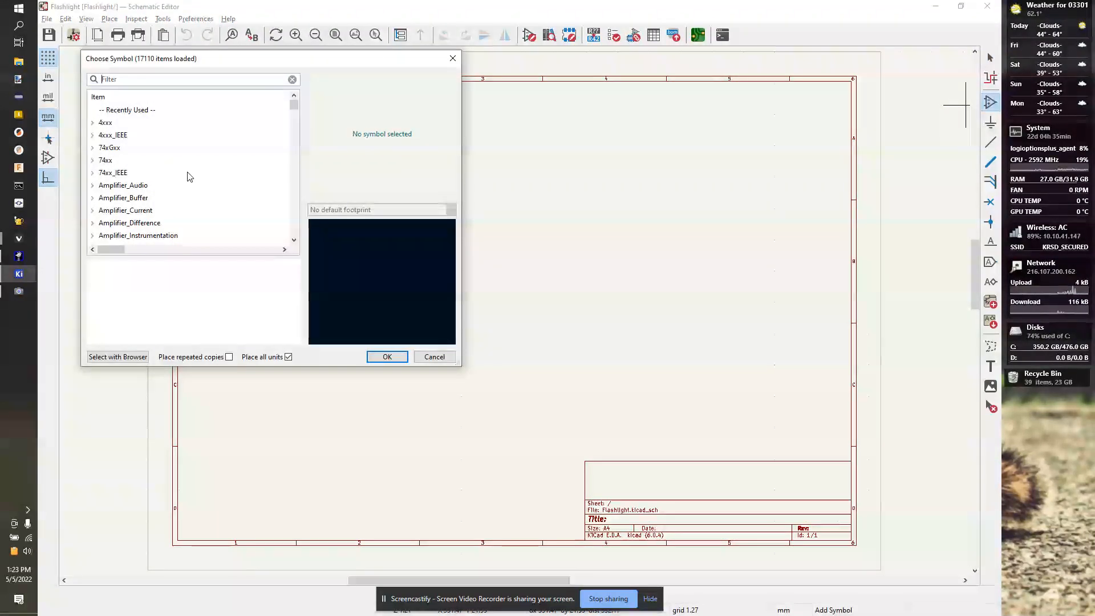
{"action": "left_click", "coordinate": [150, 80]}
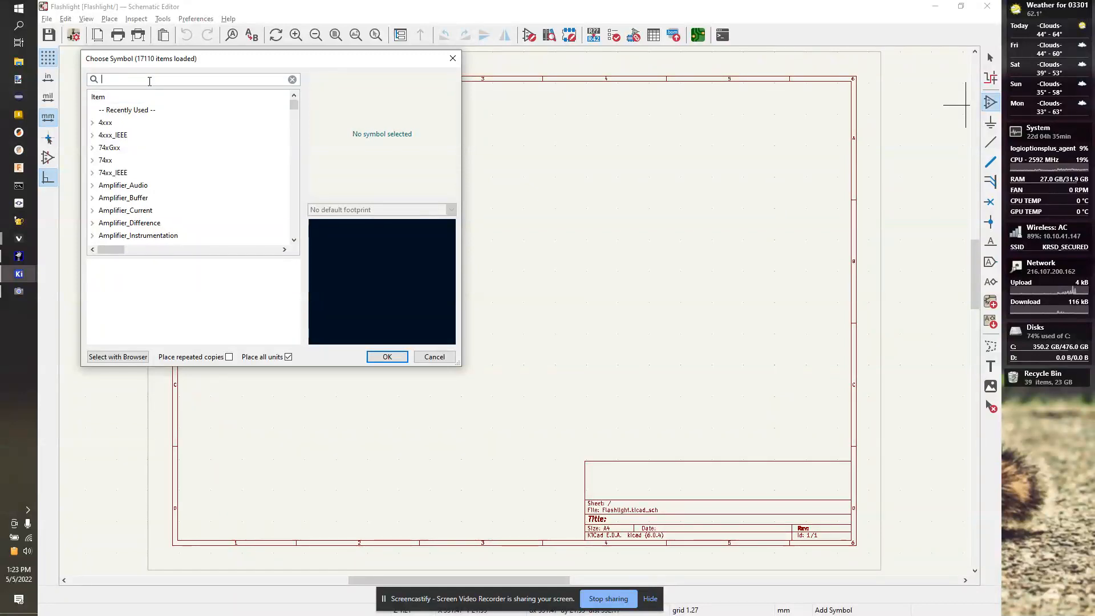
{"action": "scroll", "coordinate": [141, 165], "scroll_direction": "down", "scroll_amount": 20}
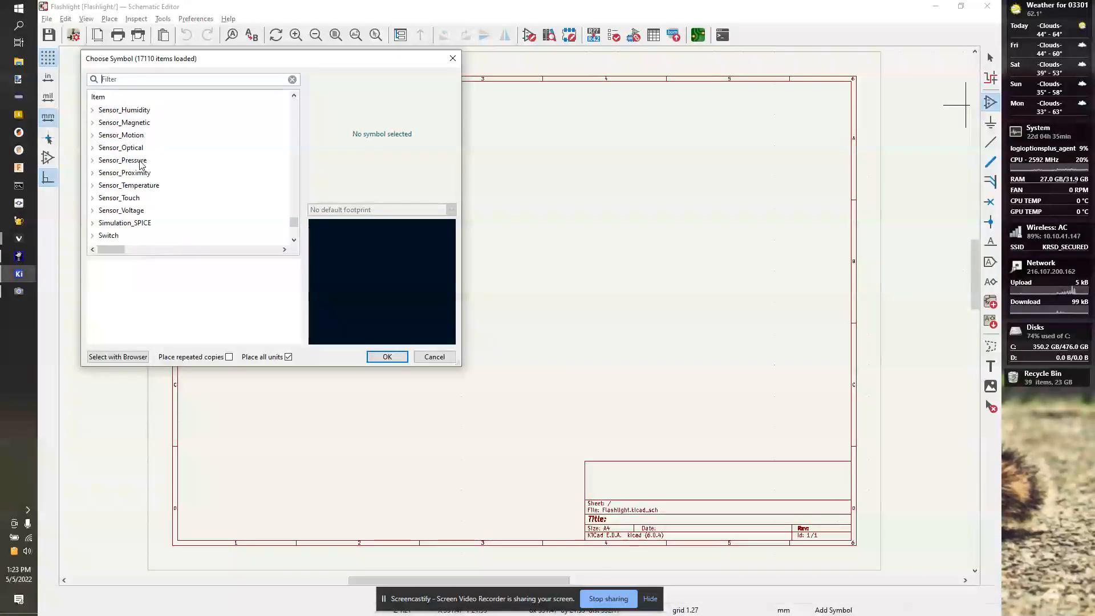
{"action": "left_click", "coordinate": [93, 161]}
{"action": "scroll", "coordinate": [148, 171], "scroll_direction": "down", "scroll_amount": 5}
{"action": "scroll", "coordinate": [147, 173], "scroll_direction": "up", "scroll_amount": 5}
{"action": "left_click", "coordinate": [92, 173]}
{"action": "scroll", "coordinate": [123, 191], "scroll_direction": "down", "scroll_amount": 15}
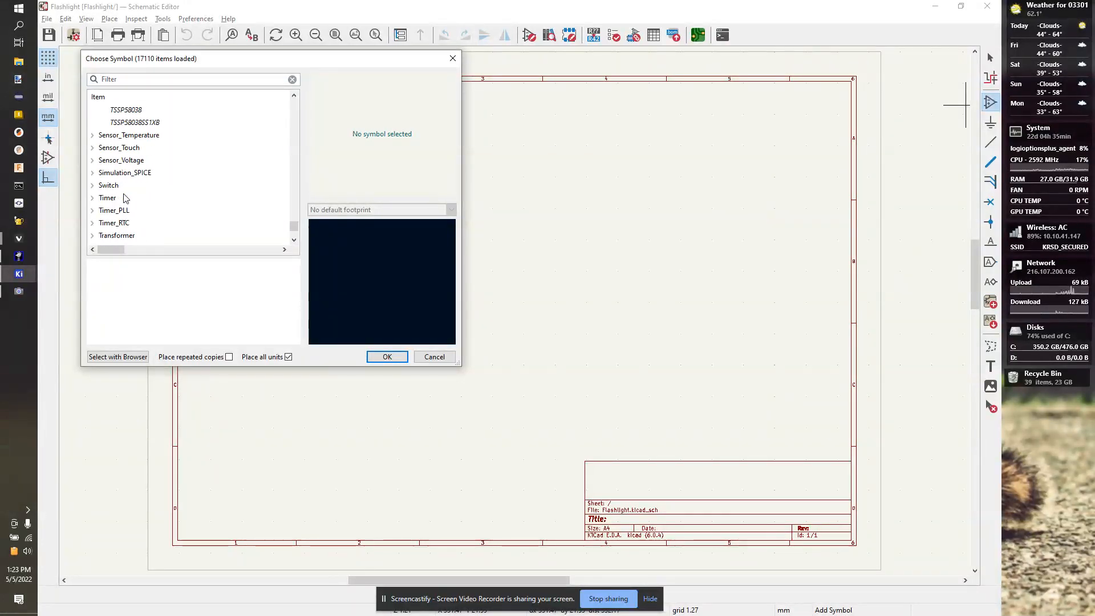
{"action": "left_click", "coordinate": [92, 185]}
{"action": "scroll", "coordinate": [157, 196], "scroll_direction": "down", "scroll_amount": 15}
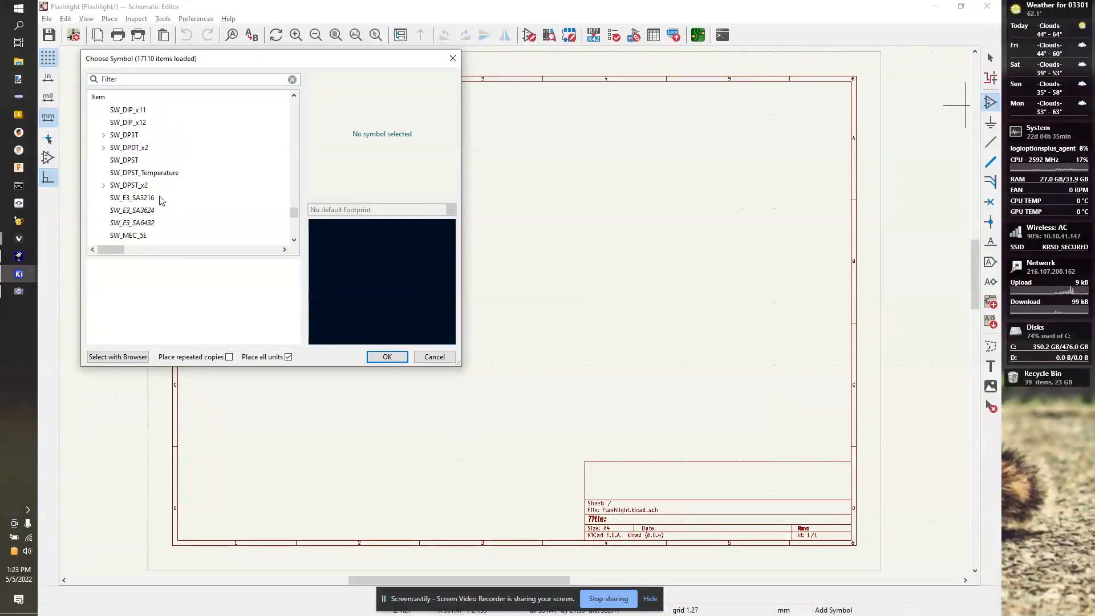
{"action": "scroll", "coordinate": [161, 197], "scroll_direction": "down", "scroll_amount": 8}
{"action": "scroll", "coordinate": [160, 198], "scroll_direction": "up", "scroll_amount": 9}
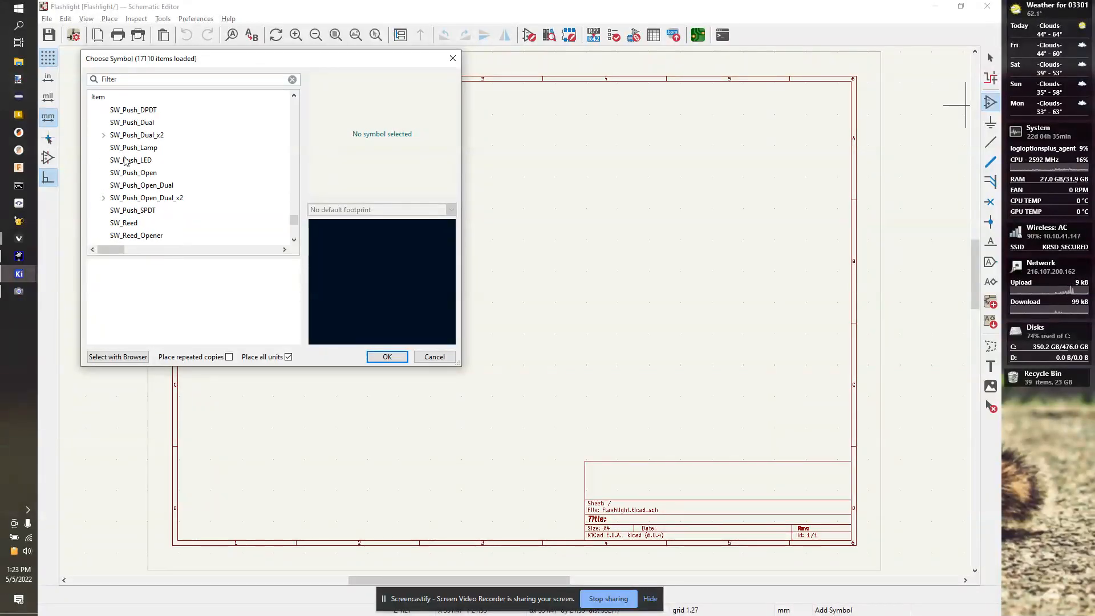
{"action": "left_click", "coordinate": [104, 135]}
{"action": "scroll", "coordinate": [133, 158], "scroll_direction": "down", "scroll_amount": 2}
{"action": "scroll", "coordinate": [132, 148], "scroll_direction": "up", "scroll_amount": 10}
{"action": "scroll", "coordinate": [134, 147], "scroll_direction": "up", "scroll_amount": 20}
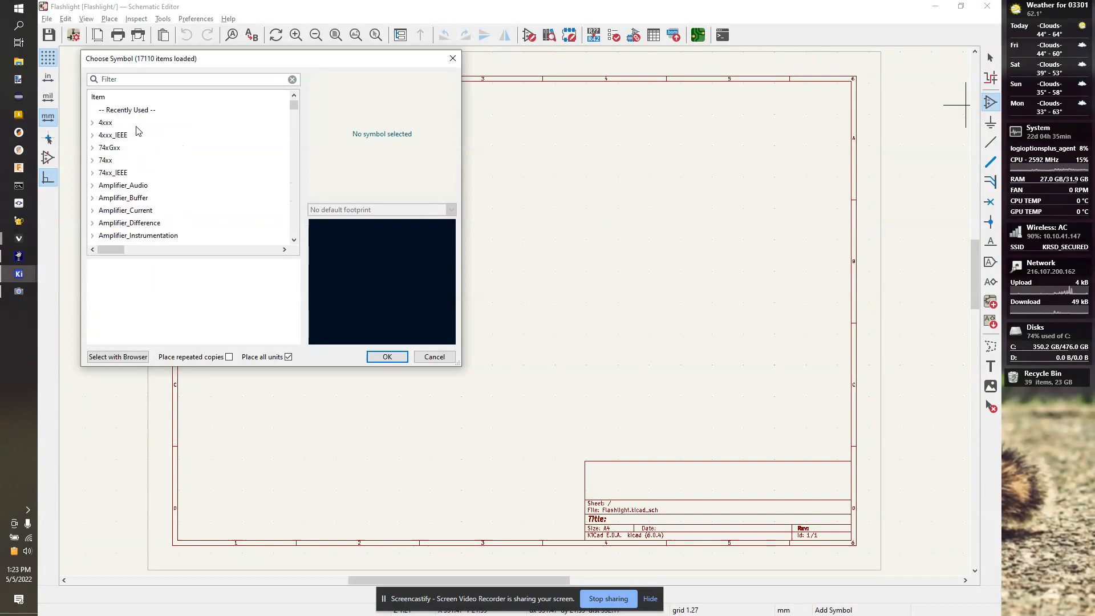
Step: Find the Battery symbol from the Device library, place it on the sheet and rotate it to horizontal
{"action": "left_click", "coordinate": [141, 82]}
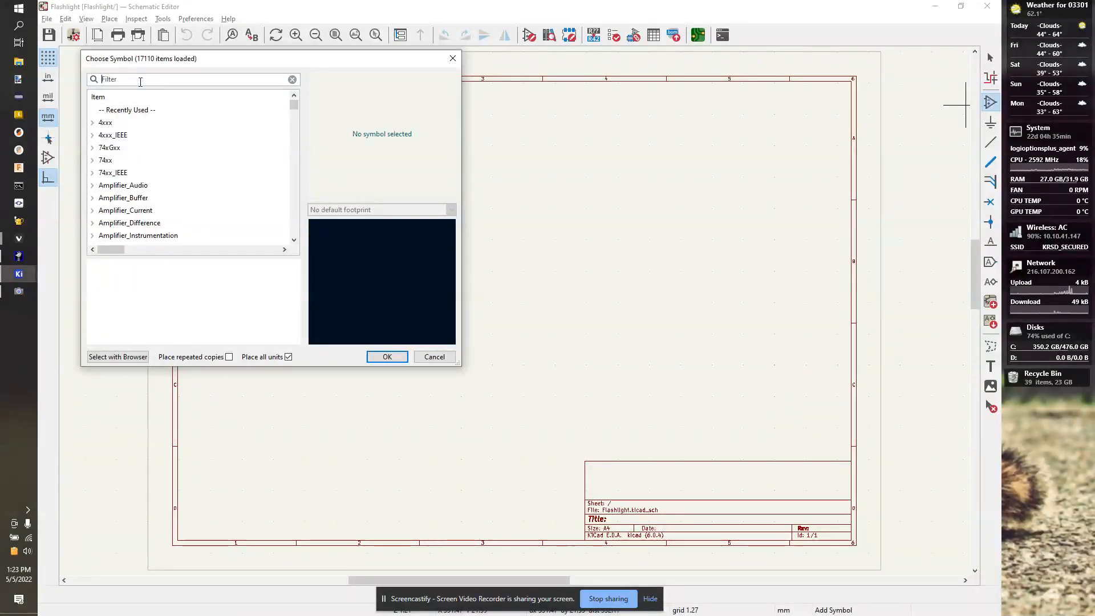
{"action": "type", "text": "batter"}
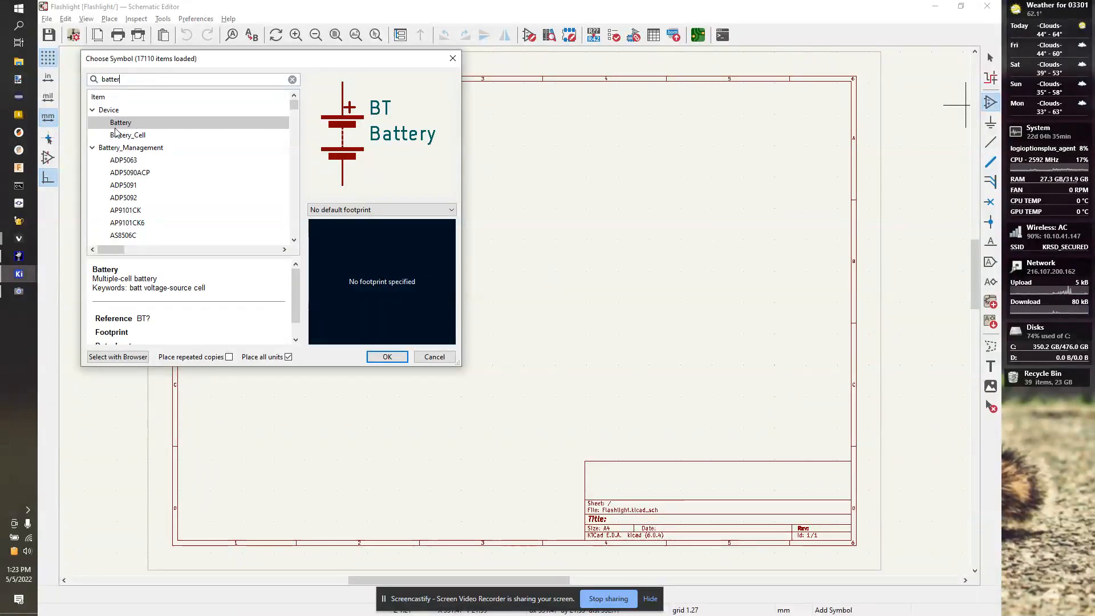
{"action": "left_click", "coordinate": [387, 357]}
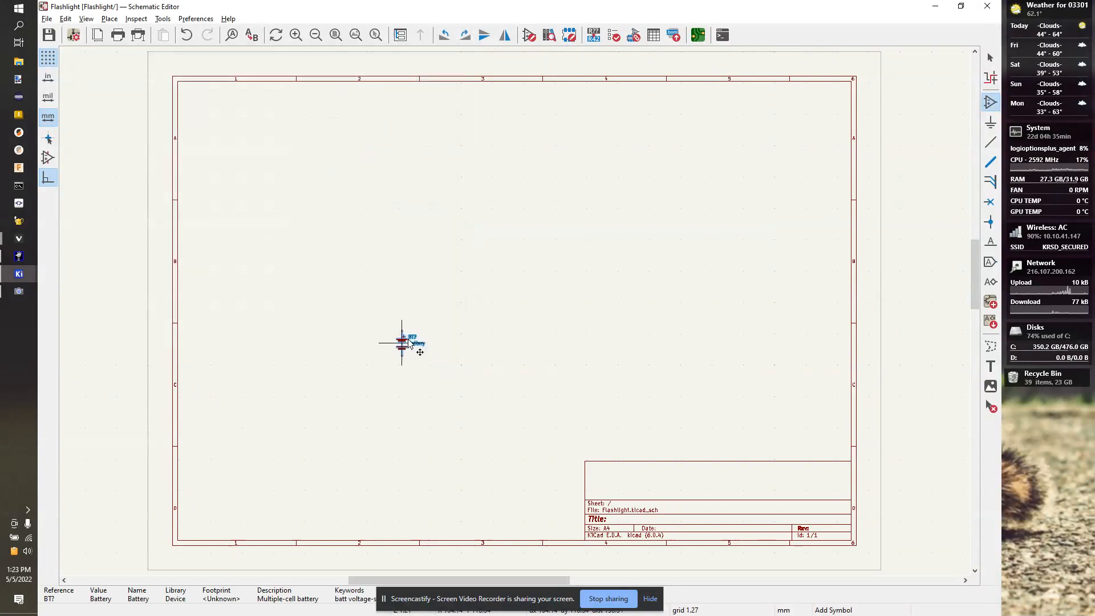
{"action": "scroll", "coordinate": [482, 255], "scroll_direction": "up", "scroll_amount": 2}
{"action": "scroll", "coordinate": [513, 296], "scroll_direction": "down", "scroll_amount": 3}
{"action": "scroll", "coordinate": [514, 314], "scroll_direction": "up", "scroll_amount": 3}
{"action": "left_click", "coordinate": [514, 311]}
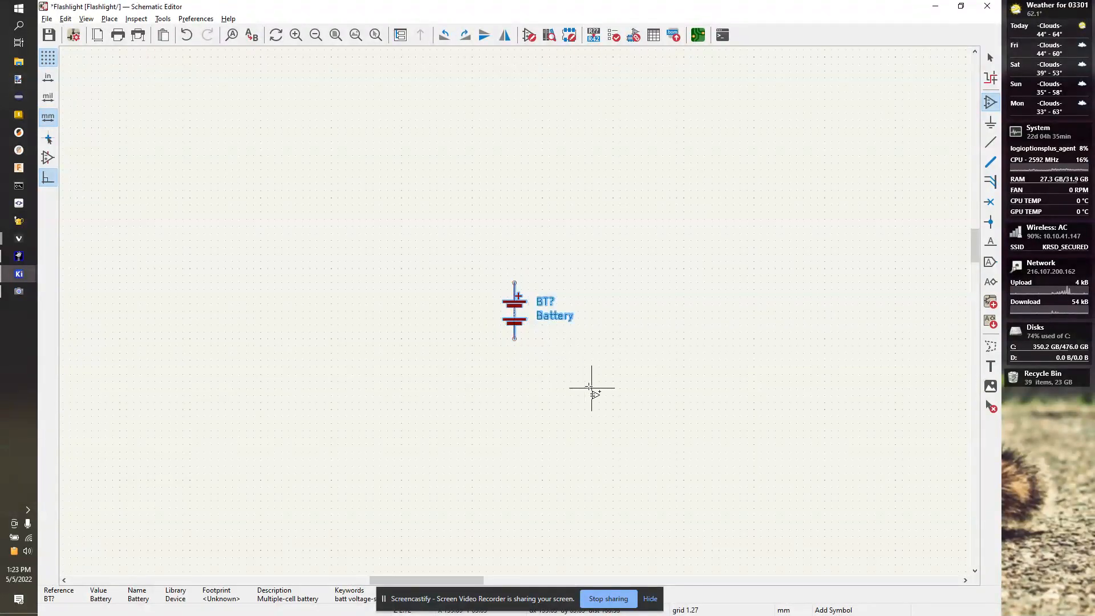
{"action": "scroll", "coordinate": [501, 306], "scroll_direction": "down", "scroll_amount": 2}
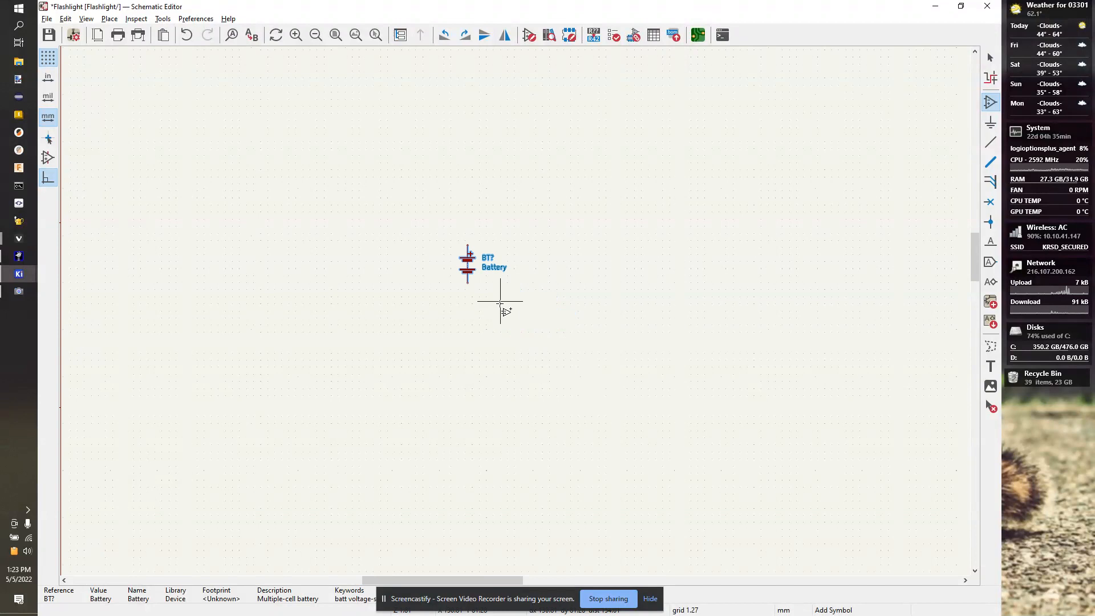
{"action": "key", "text": "r"}
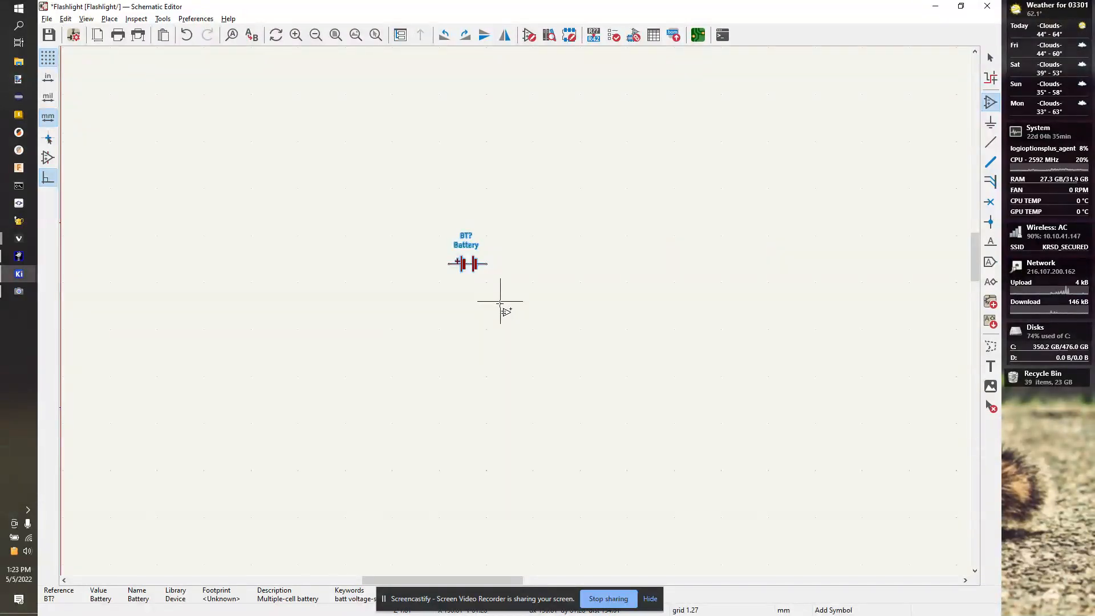
Step: Compare the battery's placement with the breadboard circuit in the Camera app, and end symbol placement in the schematic
{"action": "key", "text": "alt+Tab"}
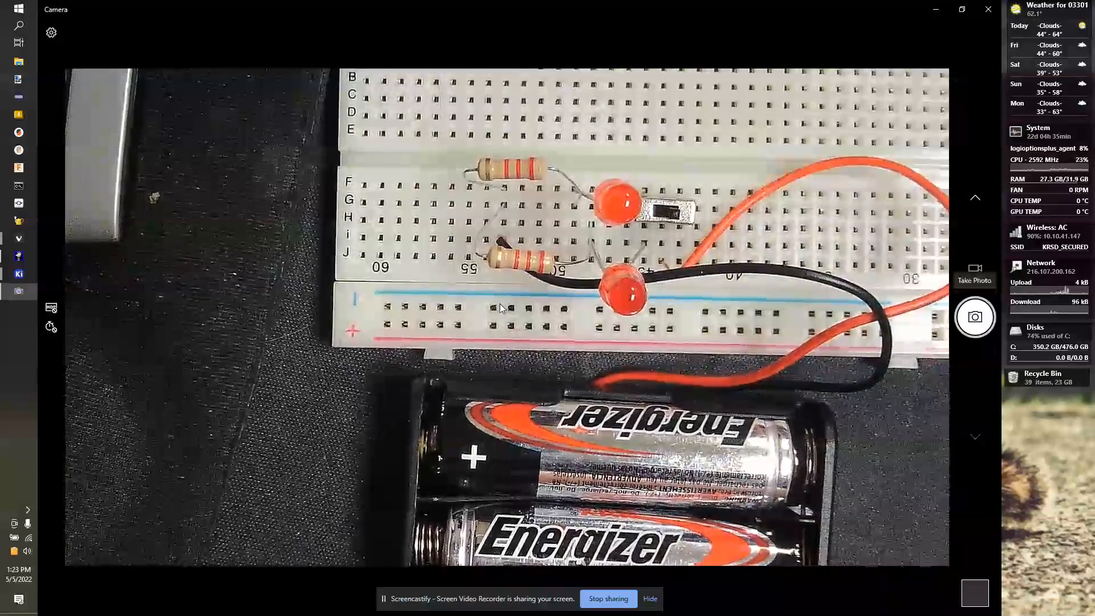
{"action": "key", "text": "alt+Tab"}
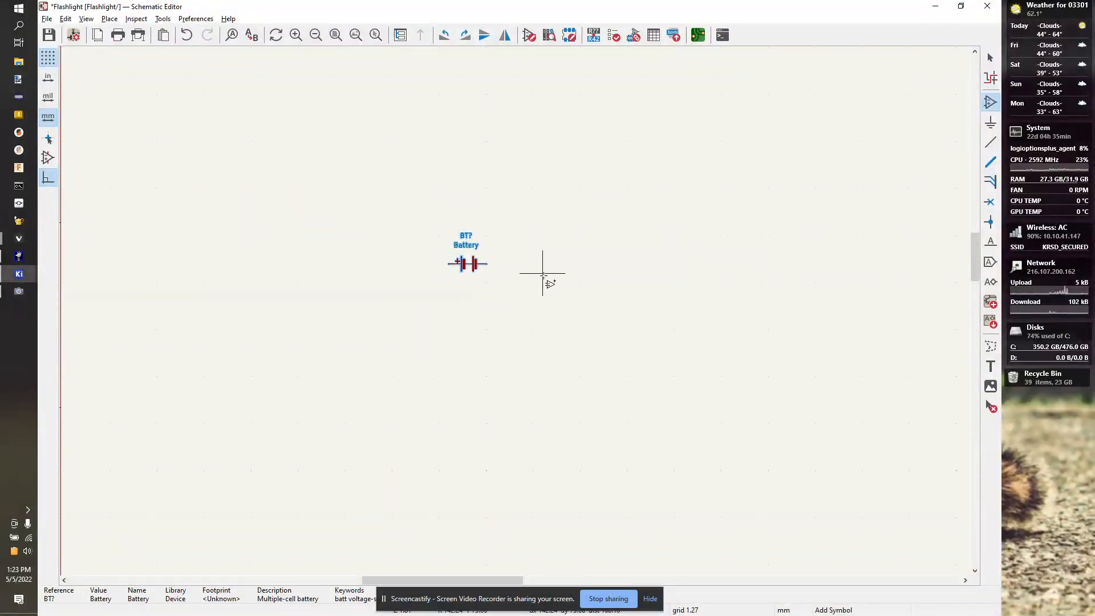
{"action": "key", "text": "Escape"}
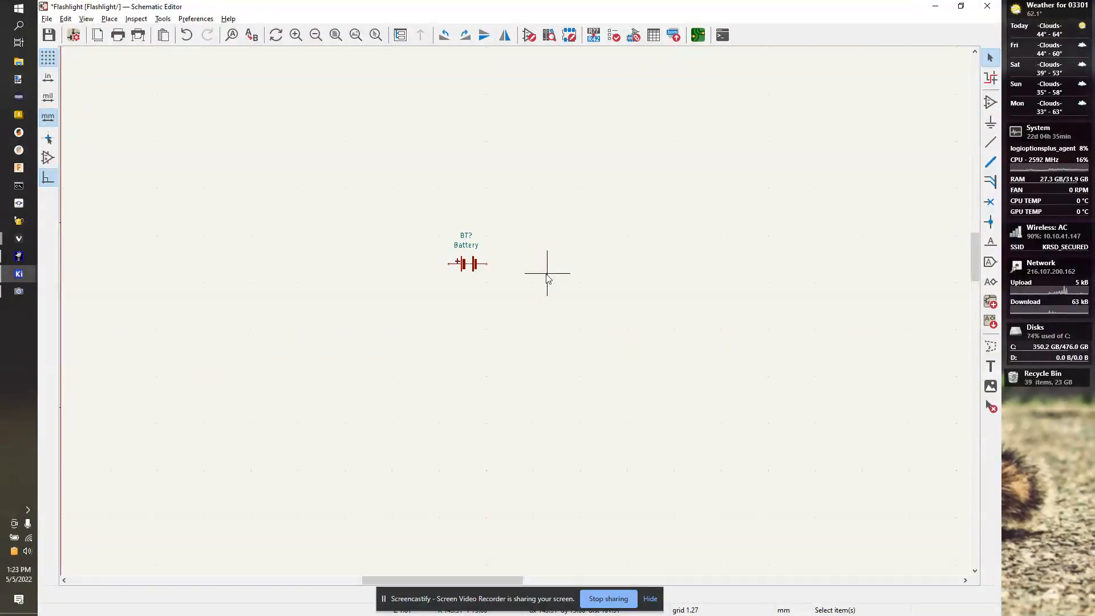
{"action": "key", "text": "alt+Tab"}
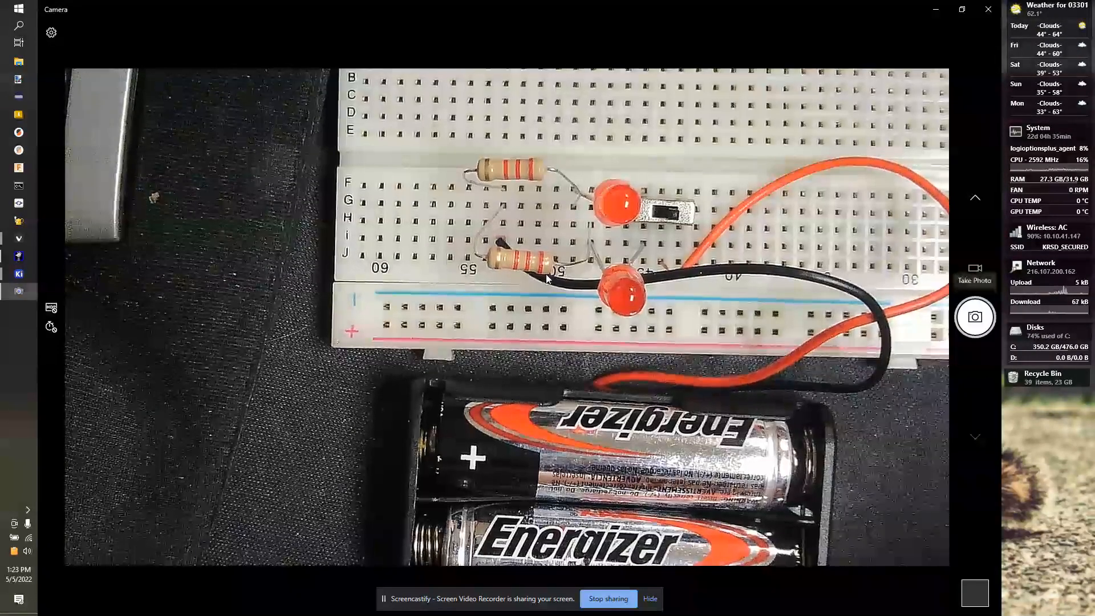
{"action": "key", "text": "alt+Tab"}
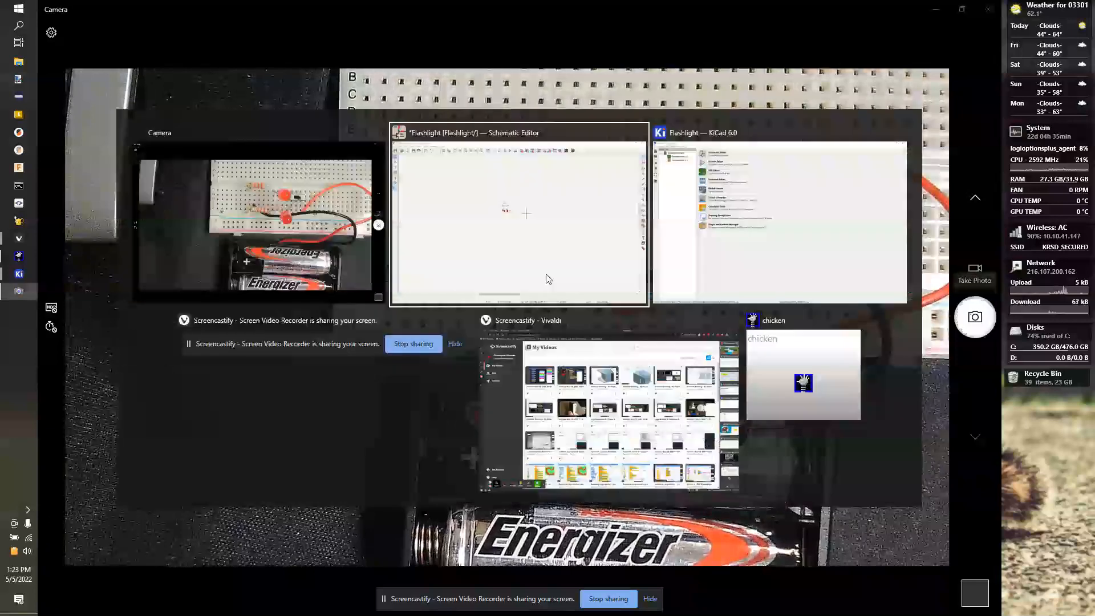
Step: Search the schematic symbols for "switch" and collapse the Connector through RF_Switch results to reach the Switch library
{"action": "left_click", "coordinate": [954, 113]}
{"action": "type", "text": "swith"}
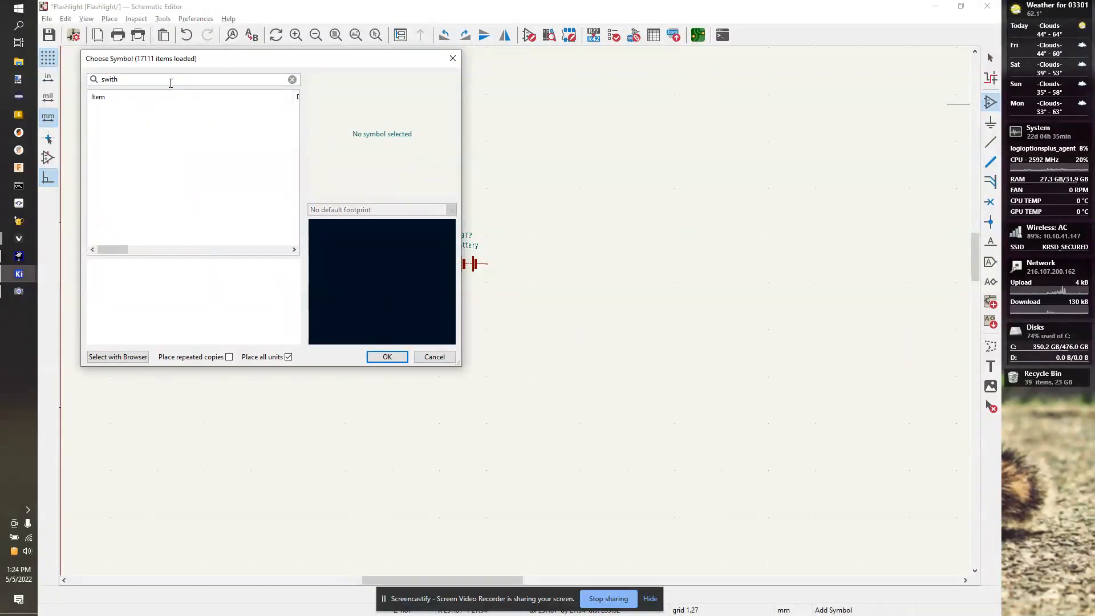
{"action": "key", "text": "BackSpace"}
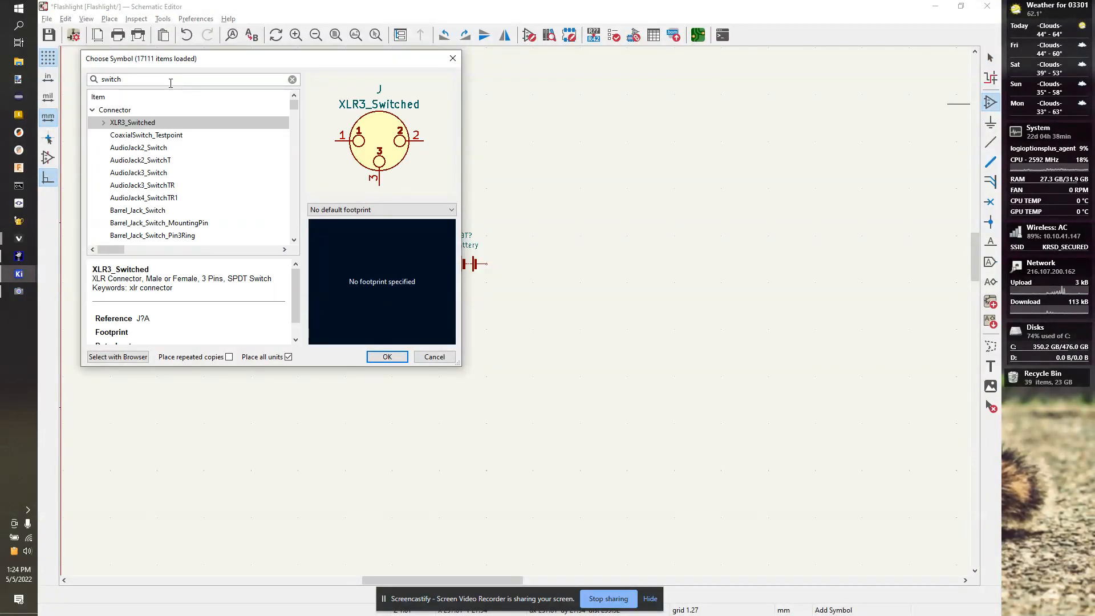
{"action": "left_click", "coordinate": [92, 111]}
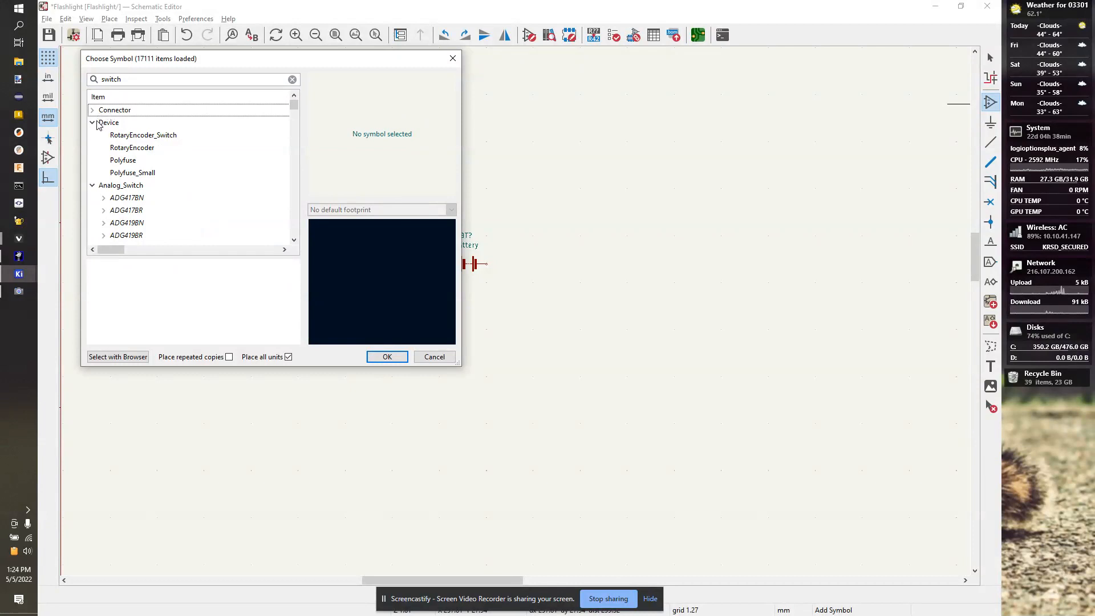
{"action": "left_click", "coordinate": [93, 123]}
{"action": "left_click", "coordinate": [92, 135]}
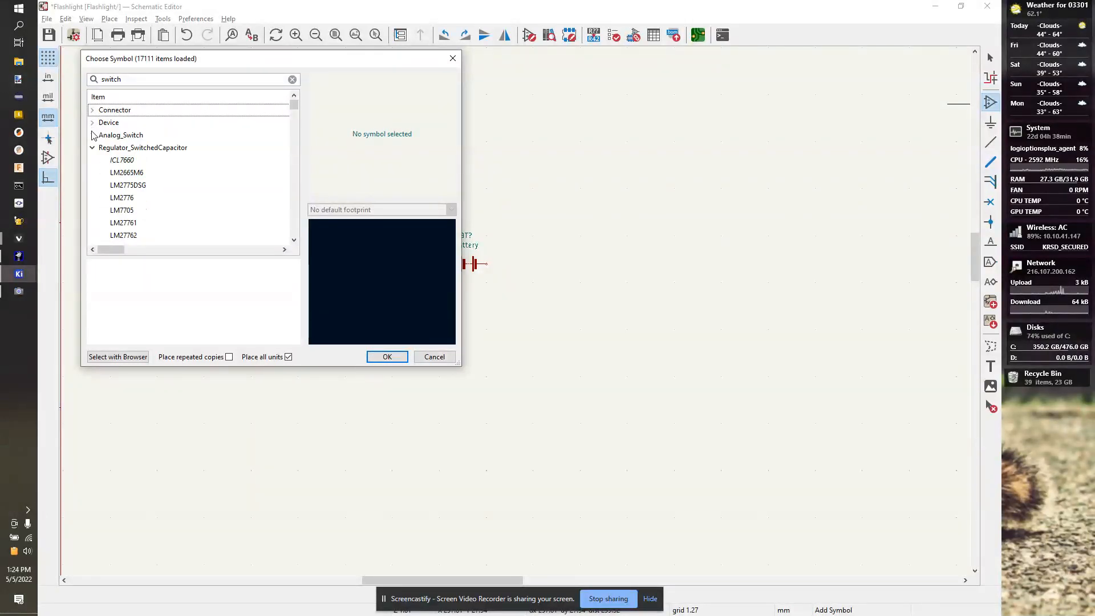
{"action": "left_click", "coordinate": [91, 148]}
{"action": "left_click", "coordinate": [92, 160]}
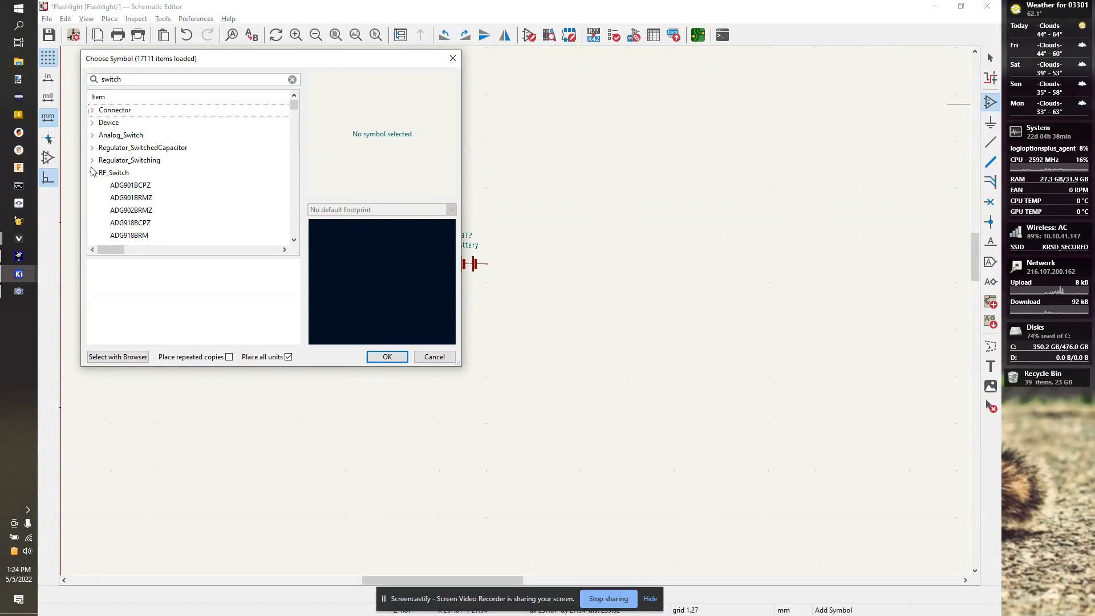
{"action": "left_click", "coordinate": [103, 186]}
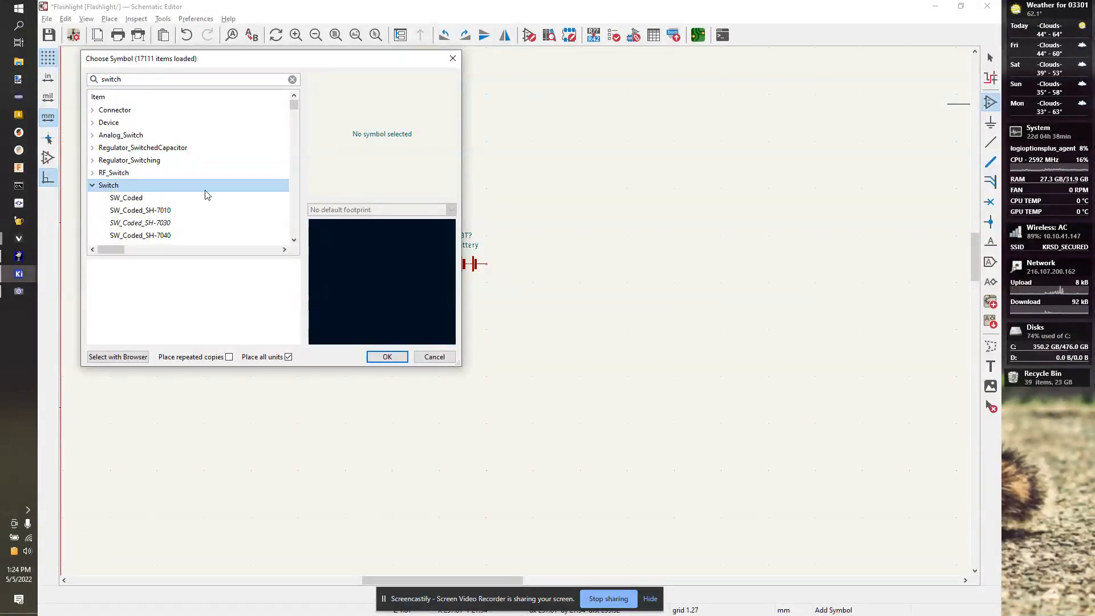
Step: Preview the SW_Coded symbol and compare it with the slide switch on the breadboard in the Camera app, returning to the KiCad schematic
{"action": "left_click", "coordinate": [131, 201]}
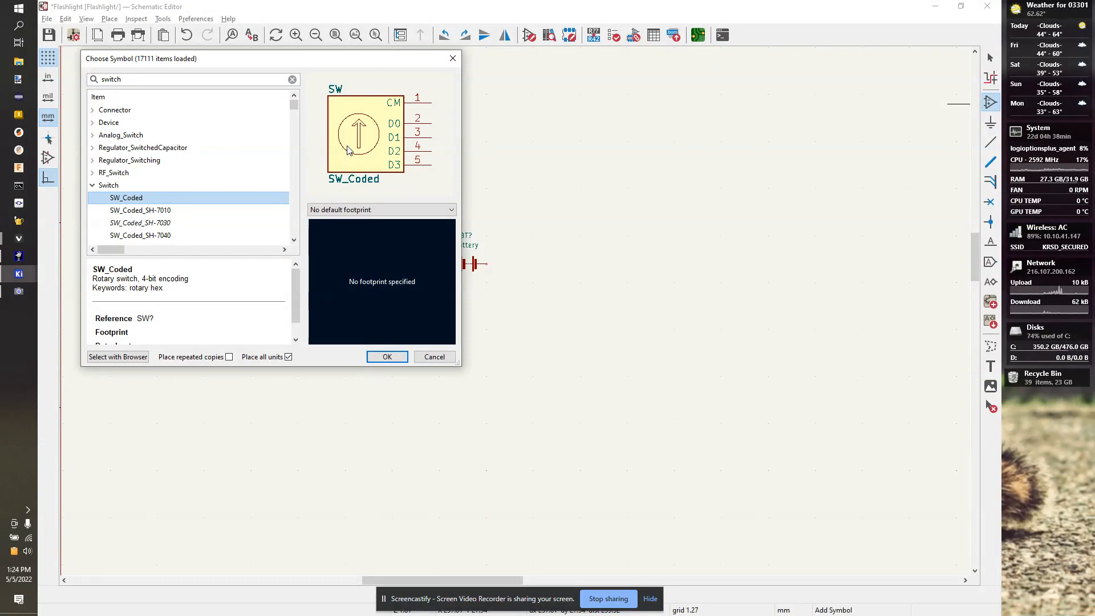
{"action": "key", "text": "alt+Tab"}
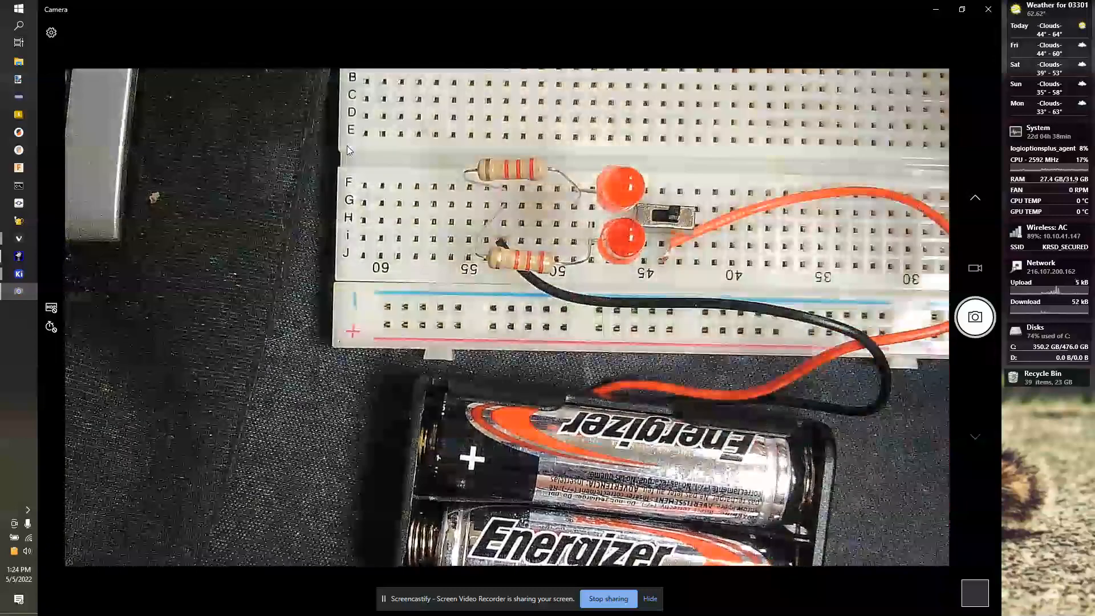
{"action": "key", "text": "alt+Tab"}
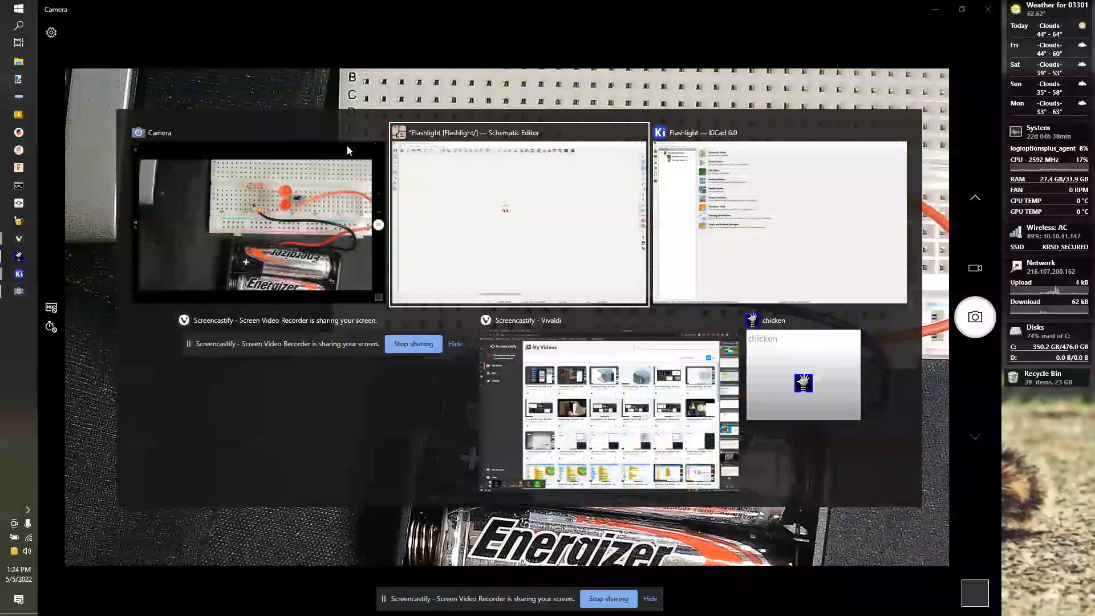
Step: Examine the previews of the Switch library symbols, from the coded and DIP switches through SW_MEC_5G_2LED
{"action": "key", "text": "Down"}
{"action": "key", "text": "Down"}
{"action": "key", "text": "Down"}
{"action": "key", "text": "Down"}
{"action": "key", "text": "Down"}
{"action": "key", "text": "Down"}
{"action": "key", "text": "Down"}
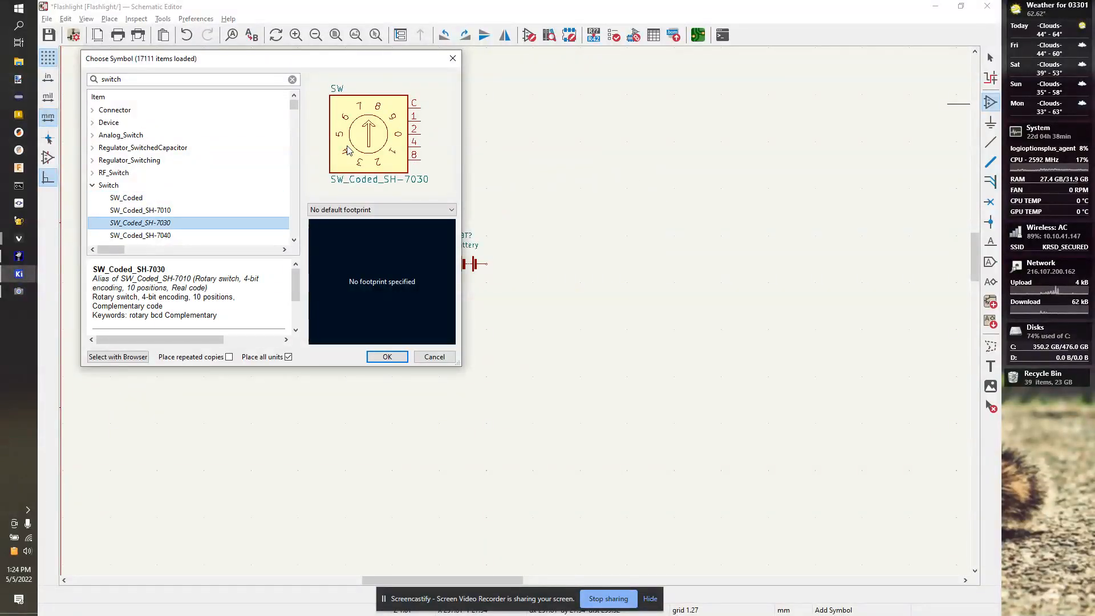
{"action": "key", "text": "Down"}
{"action": "key", "text": "Down"}
{"action": "key", "text": "Down"}
{"action": "key", "text": "Down"}
{"action": "key", "text": "Down"}
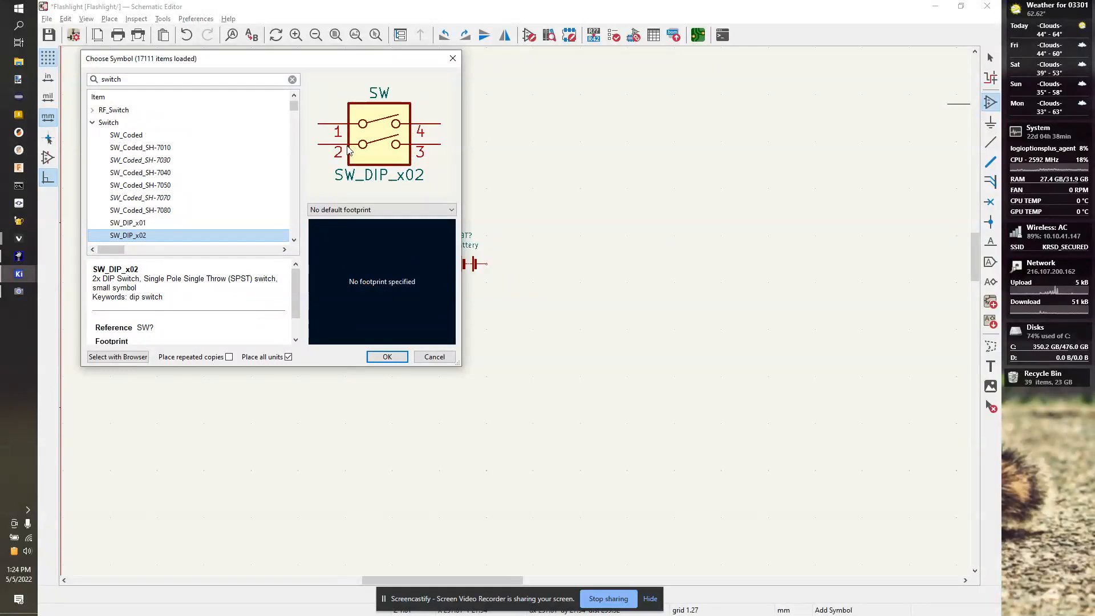
{"action": "key", "text": "Down"}
{"action": "key", "text": "Down"}
{"action": "key", "text": "Down"}
{"action": "key", "text": "Down"}
{"action": "key", "text": "Down"}
{"action": "key", "text": "Down"}
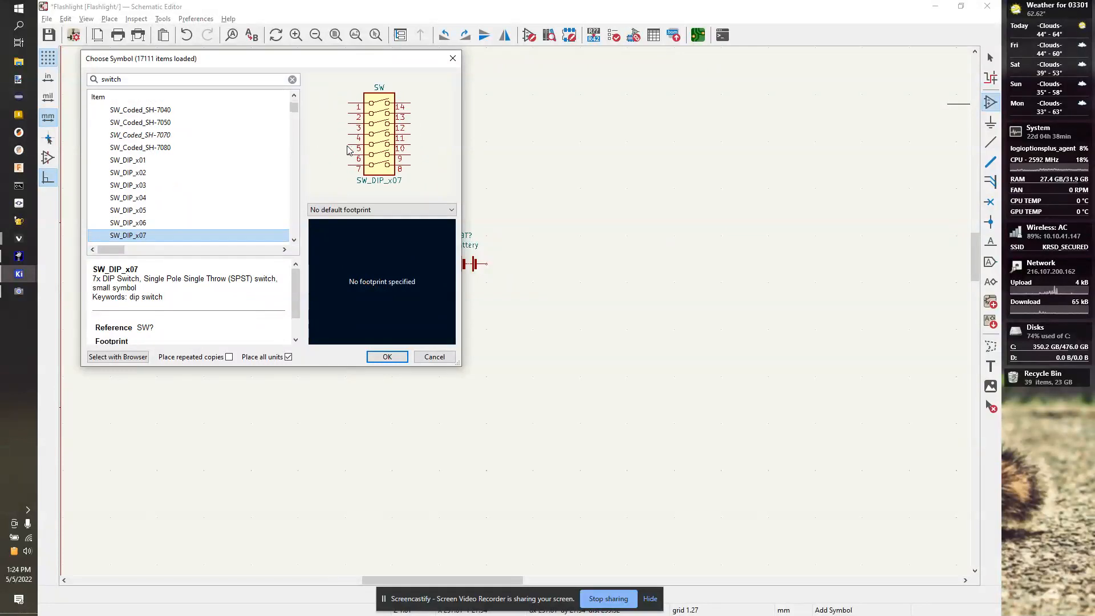
{"action": "key", "text": "Down"}
{"action": "key", "text": "Down"}
{"action": "key", "text": "Down"}
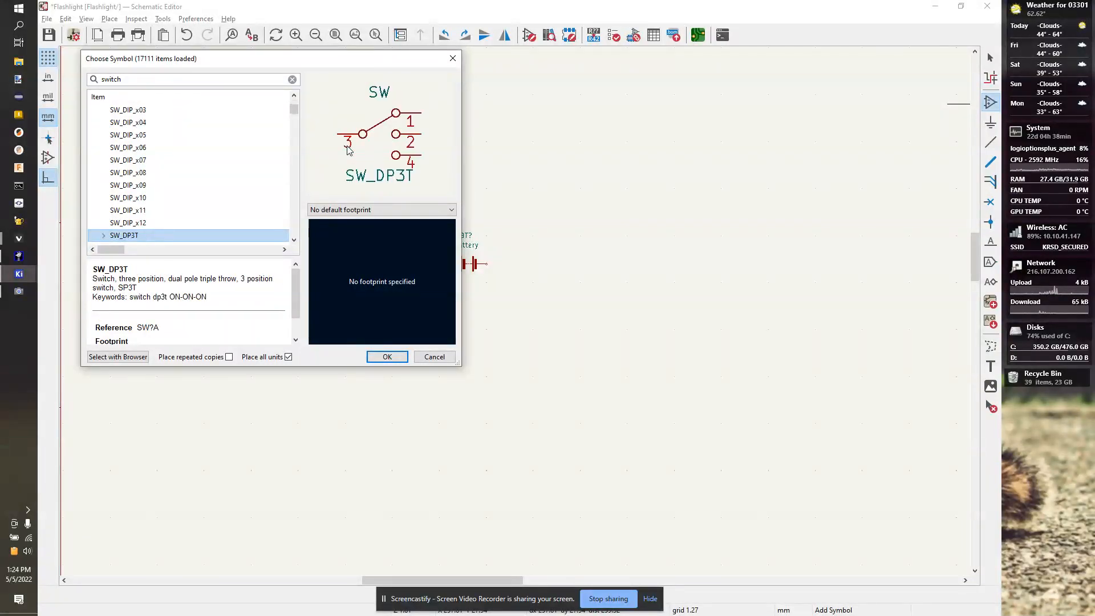
{"action": "key", "text": "Up"}
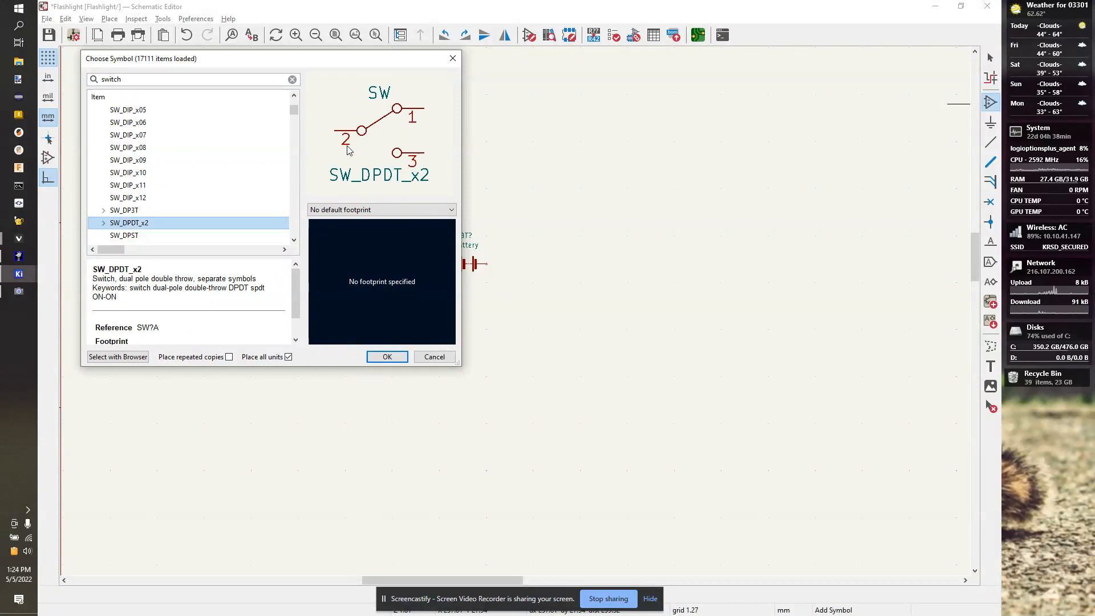
{"action": "key", "text": "Down"}
{"action": "key", "text": "Down"}
{"action": "key", "text": "Down"}
{"action": "key", "text": "Down"}
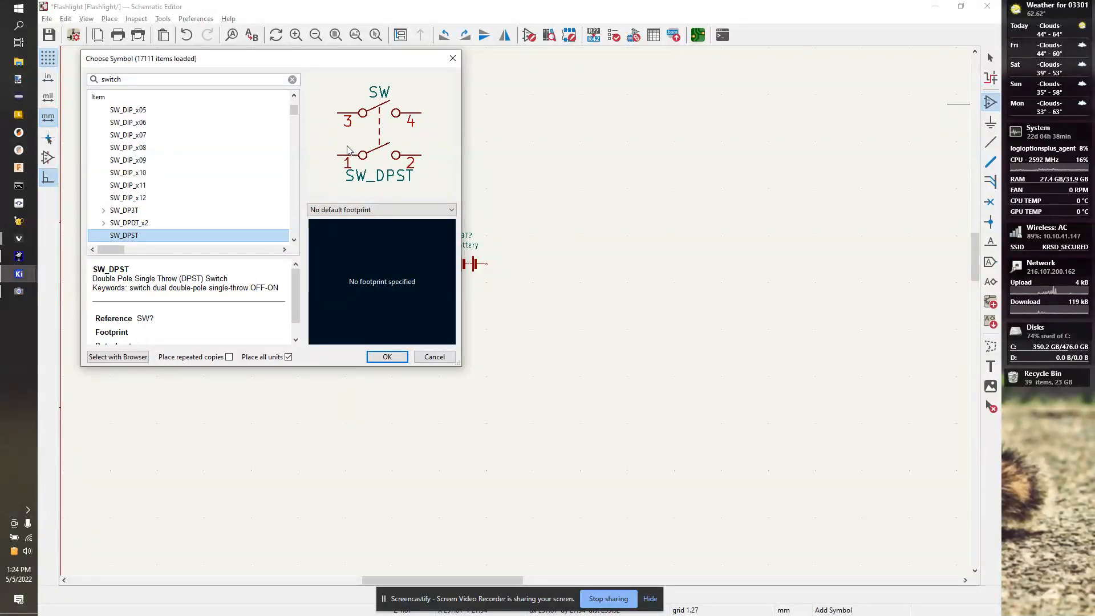
{"action": "key", "text": "Down"}
{"action": "key", "text": "Down"}
{"action": "key", "text": "Down"}
{"action": "key", "text": "Down"}
{"action": "key", "text": "Down"}
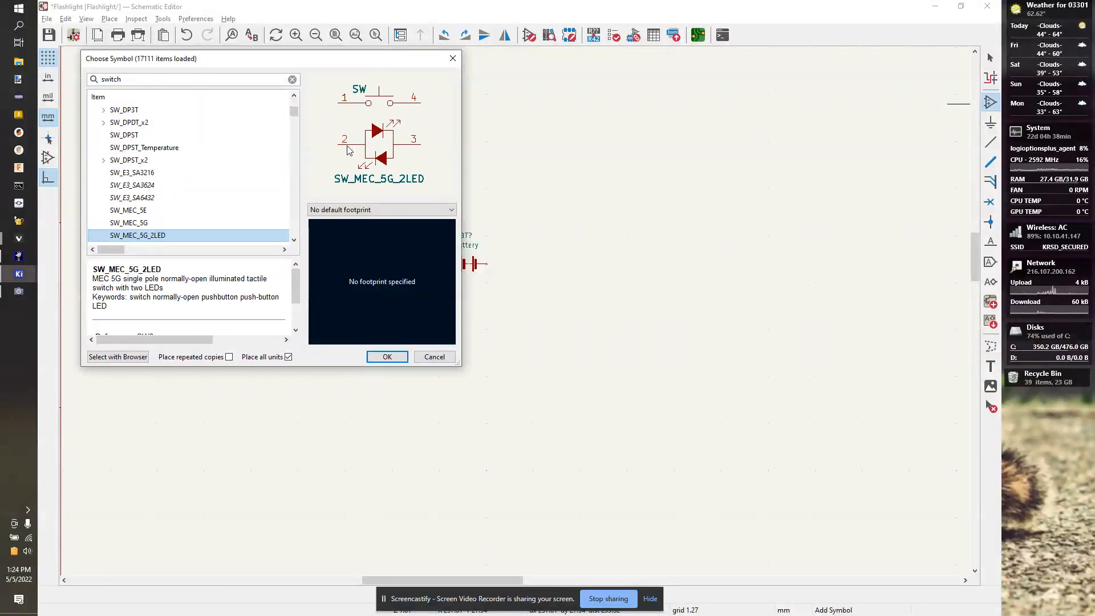
Step: Go back to the SW_DPDT_x2 switch symbol and try to place it beside the battery
{"action": "key", "text": "Up"}
{"action": "key", "text": "Up"}
{"action": "key", "text": "Up"}
{"action": "key", "text": "Up"}
{"action": "key", "text": "Up"}
{"action": "key", "text": "Up"}
{"action": "key", "text": "Up"}
{"action": "key", "text": "Up"}
{"action": "key", "text": "Up"}
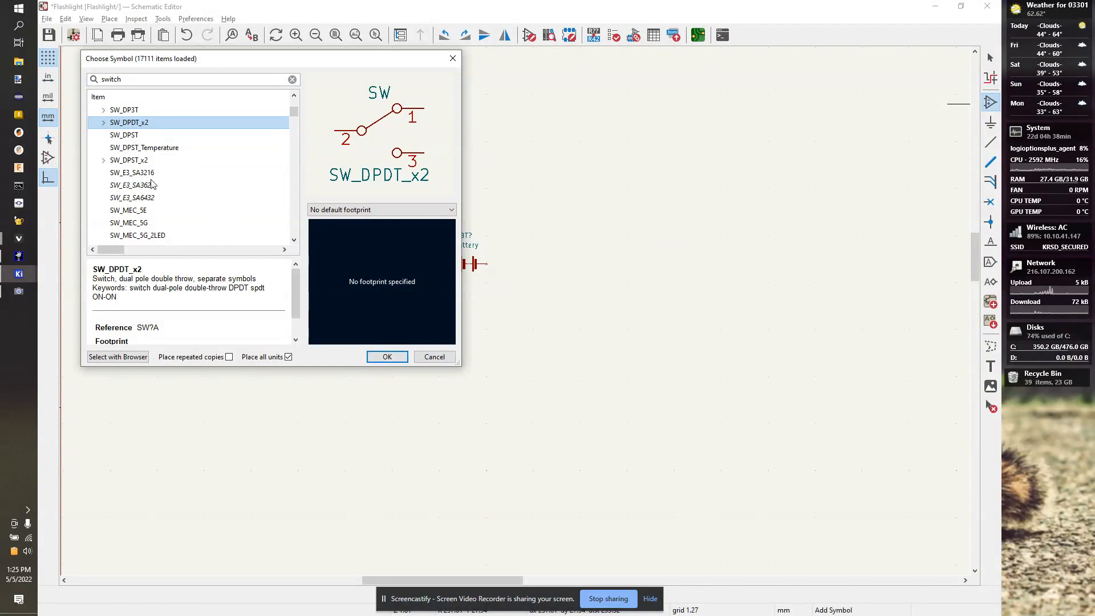
{"action": "left_click", "coordinate": [383, 356]}
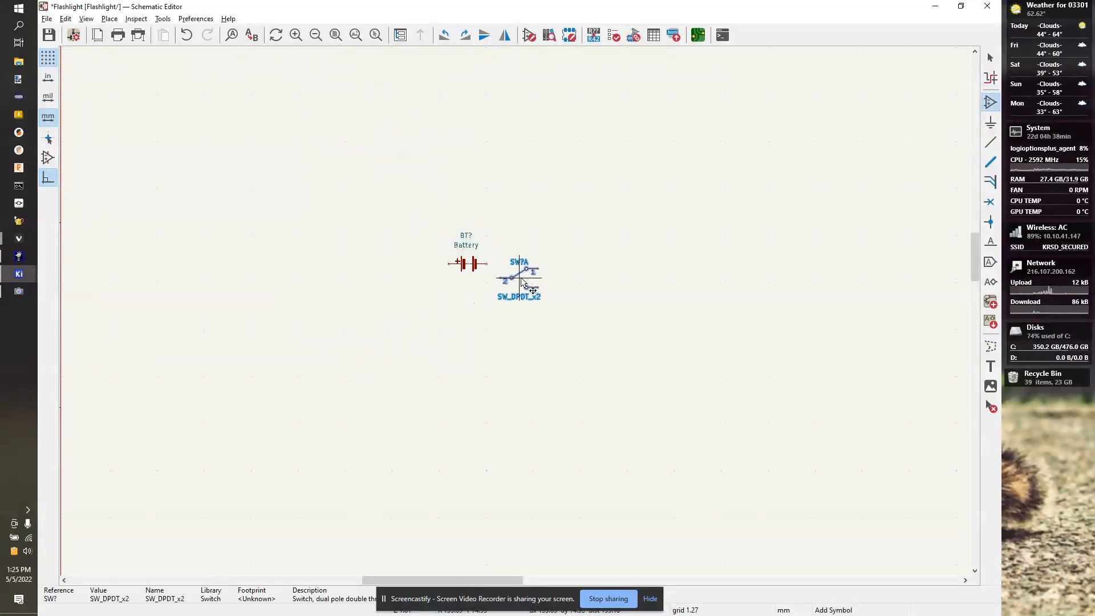
{"action": "key", "text": "Escape"}
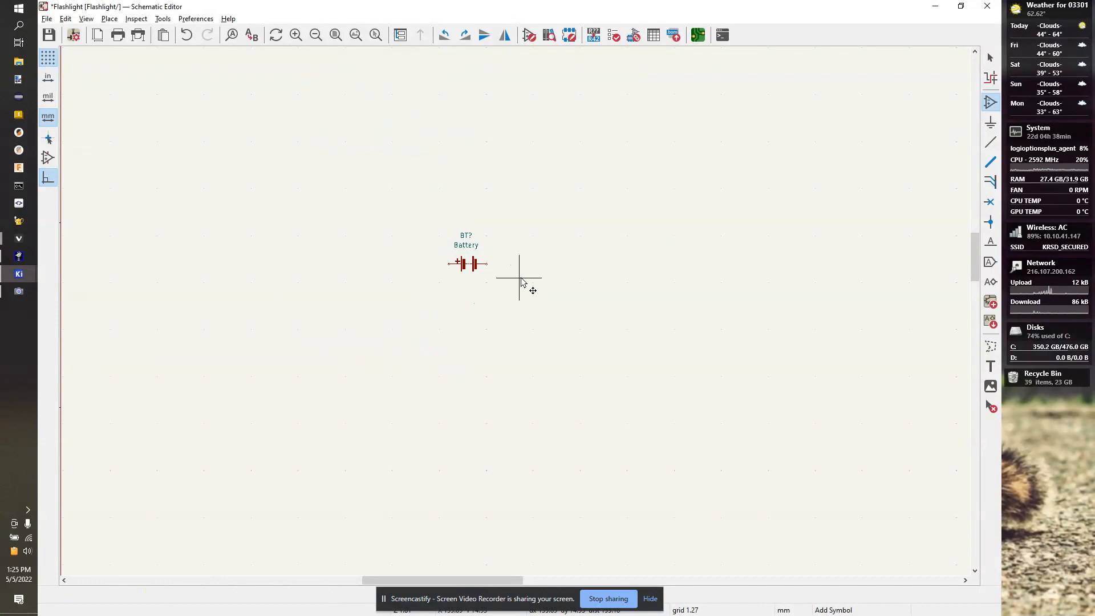
Step: Reopen the symbol selection and inspect Unit B and the main entry of the recently used SW_DPDT_x2 switch
{"action": "left_click", "coordinate": [987, 102]}
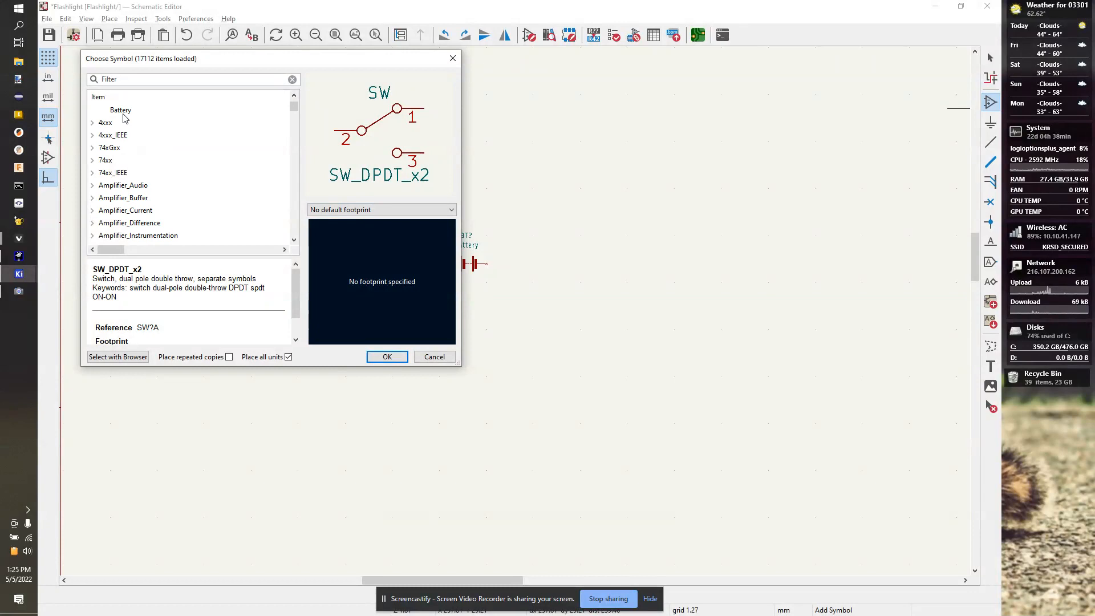
{"action": "left_click", "coordinate": [131, 151]}
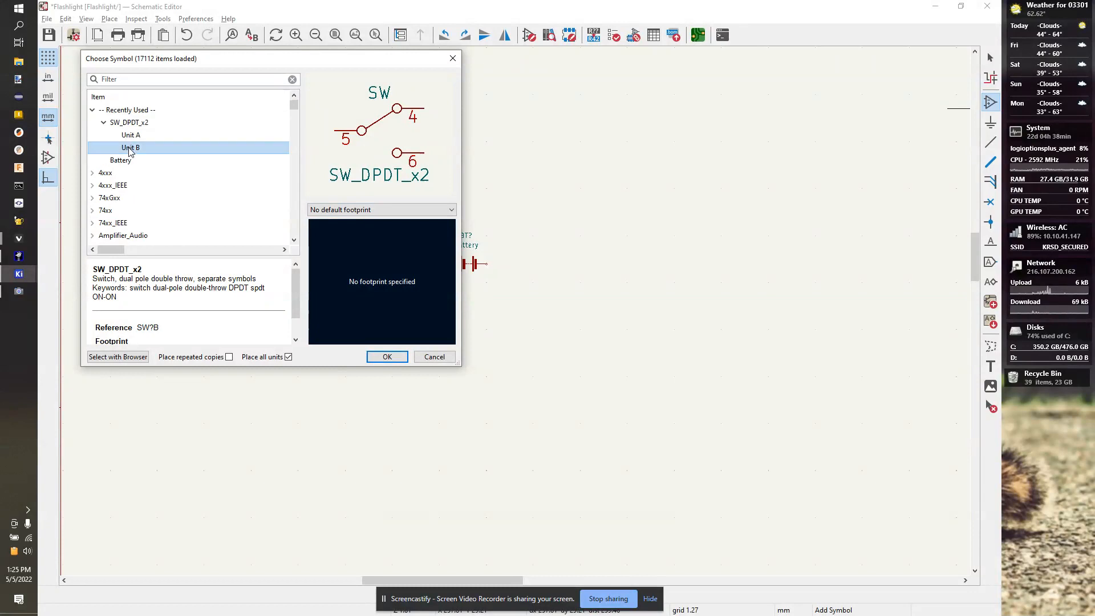
{"action": "key", "text": "Up"}
{"action": "key", "text": "Up"}
{"action": "key", "text": "Up"}
{"action": "key", "text": "Down"}
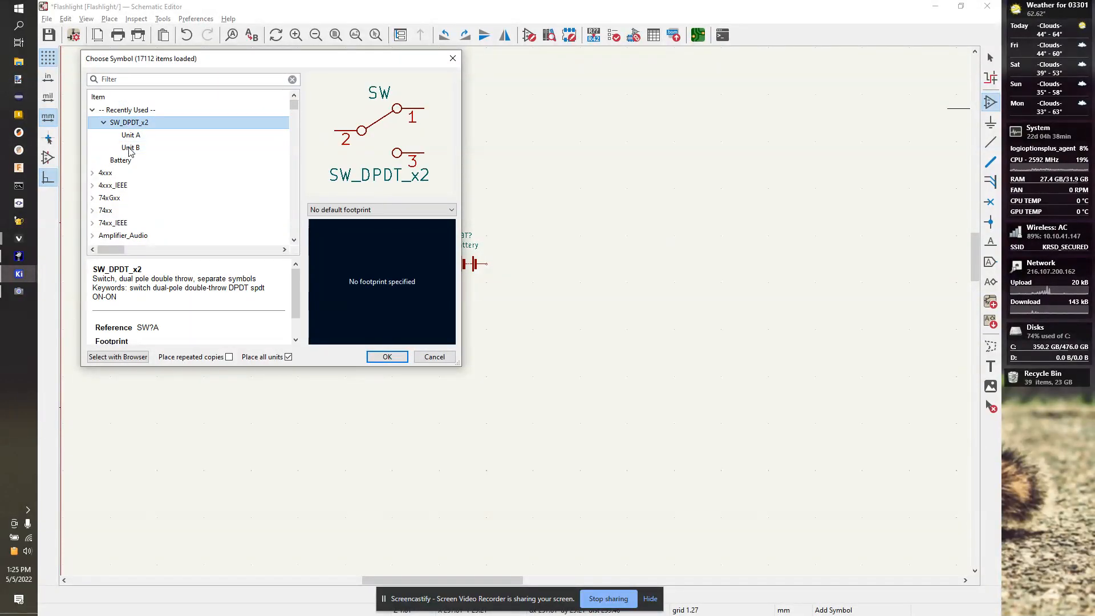
Step: Filter the symbols by "switch" again and collapse the unrelated libraries down to the Switch library
{"action": "left_click", "coordinate": [130, 78]}
{"action": "type", "text": "swithc"}
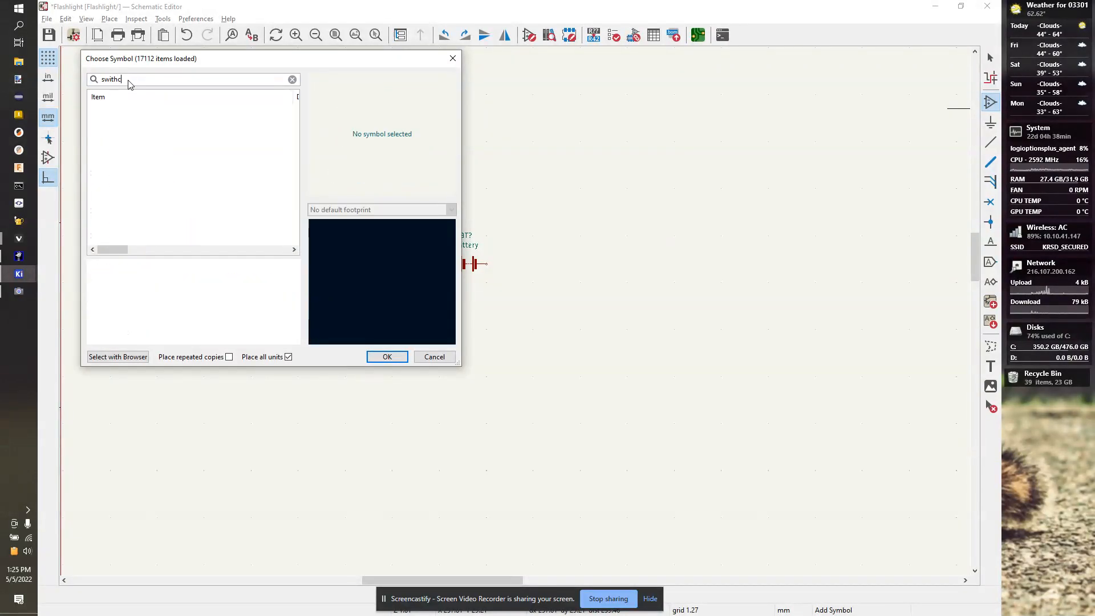
{"action": "key", "text": "BackSpace"}
{"action": "key", "text": "BackSpace"}
{"action": "type", "text": "ch"}
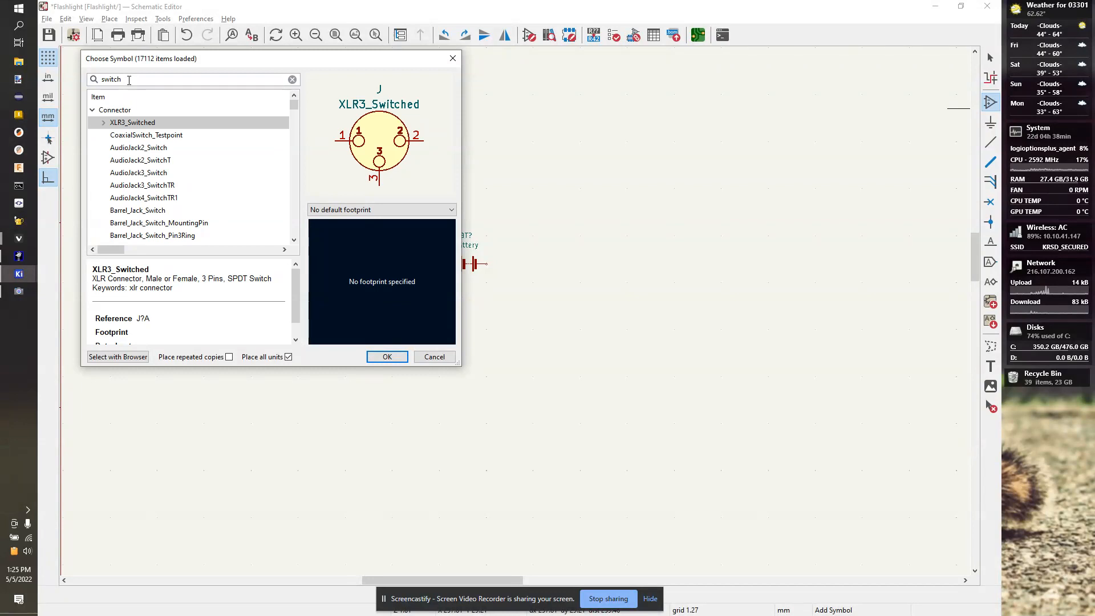
{"action": "left_click", "coordinate": [92, 109]}
{"action": "left_click", "coordinate": [92, 135]}
{"action": "left_click", "coordinate": [91, 160]}
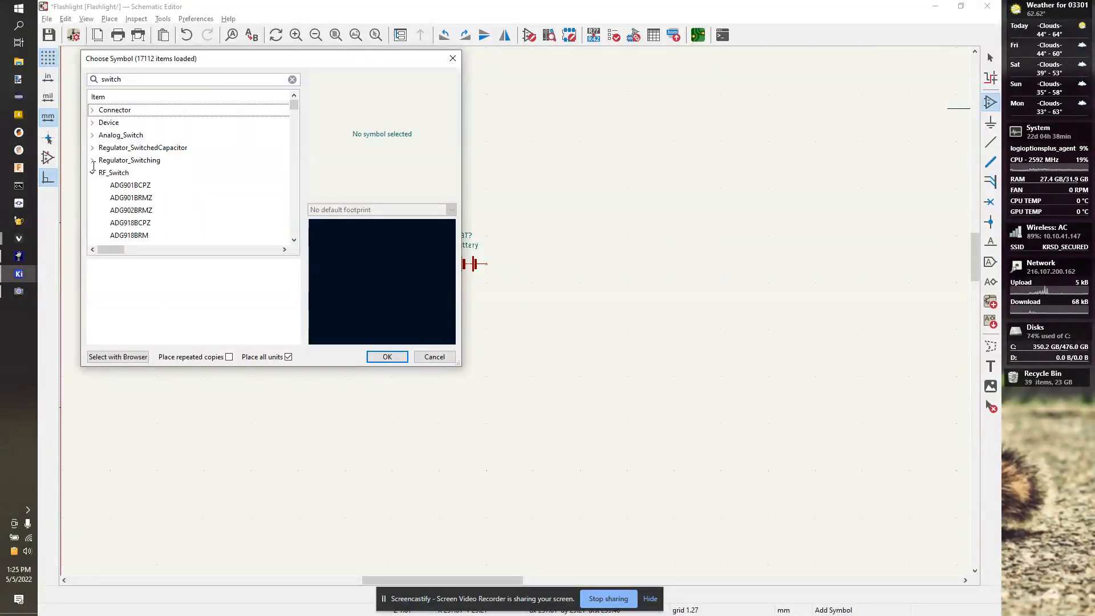
{"action": "left_click", "coordinate": [92, 172]}
{"action": "scroll", "coordinate": [129, 201], "scroll_direction": "down", "scroll_amount": 3}
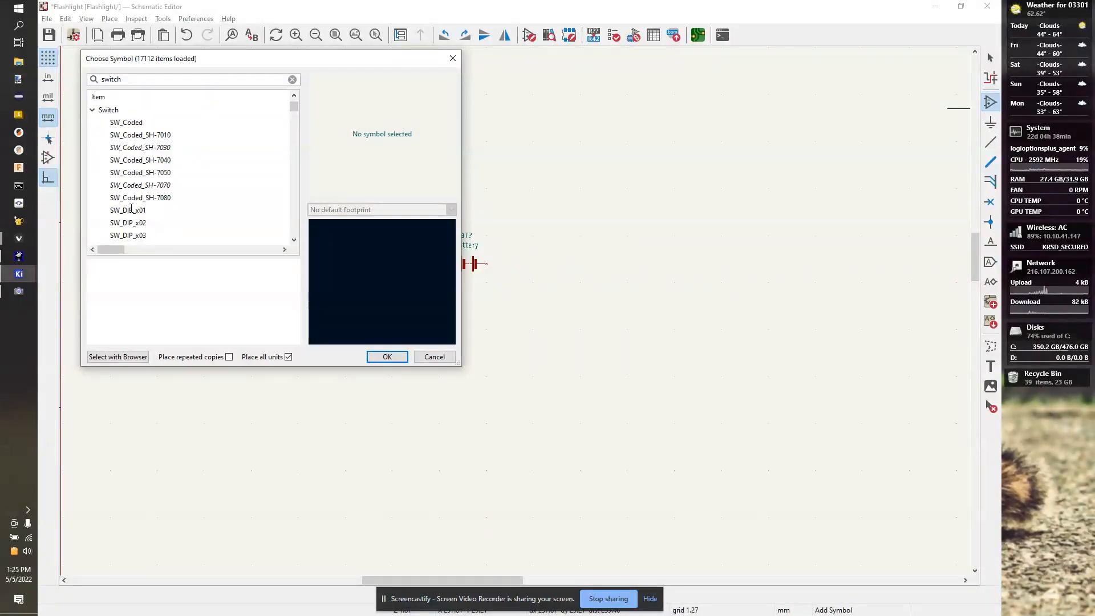
Step: Examine the Switch library previews from the SW_DIP symbols down to SW_DPST_x2 for a simple two-terminal switch
{"action": "left_click", "coordinate": [132, 175]}
{"action": "key", "text": "Down"}
{"action": "key", "text": "Down"}
{"action": "key", "text": "Up"}
{"action": "key", "text": "Up"}
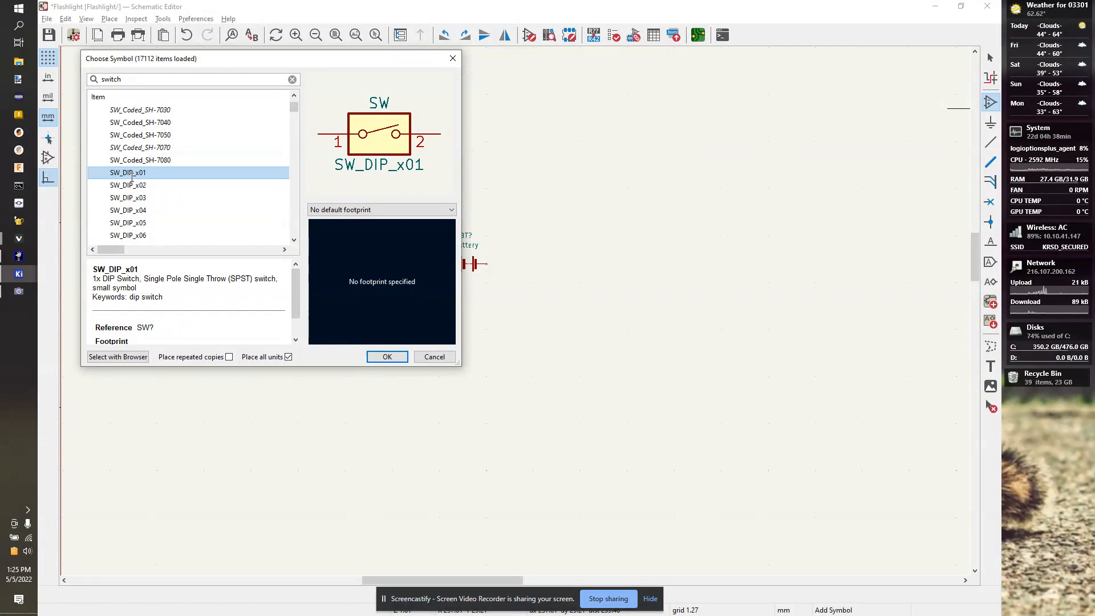
{"action": "key", "text": "Down"}
{"action": "key", "text": "Down"}
{"action": "key", "text": "Down"}
{"action": "key", "text": "Down"}
{"action": "key", "text": "Down"}
{"action": "key", "text": "Down"}
{"action": "key", "text": "Down"}
{"action": "key", "text": "Down"}
{"action": "key", "text": "Down"}
{"action": "key", "text": "Down"}
{"action": "key", "text": "Down"}
{"action": "key", "text": "Down"}
{"action": "key", "text": "Down"}
{"action": "key", "text": "Down"}
{"action": "key", "text": "Down"}
{"action": "key", "text": "Down"}
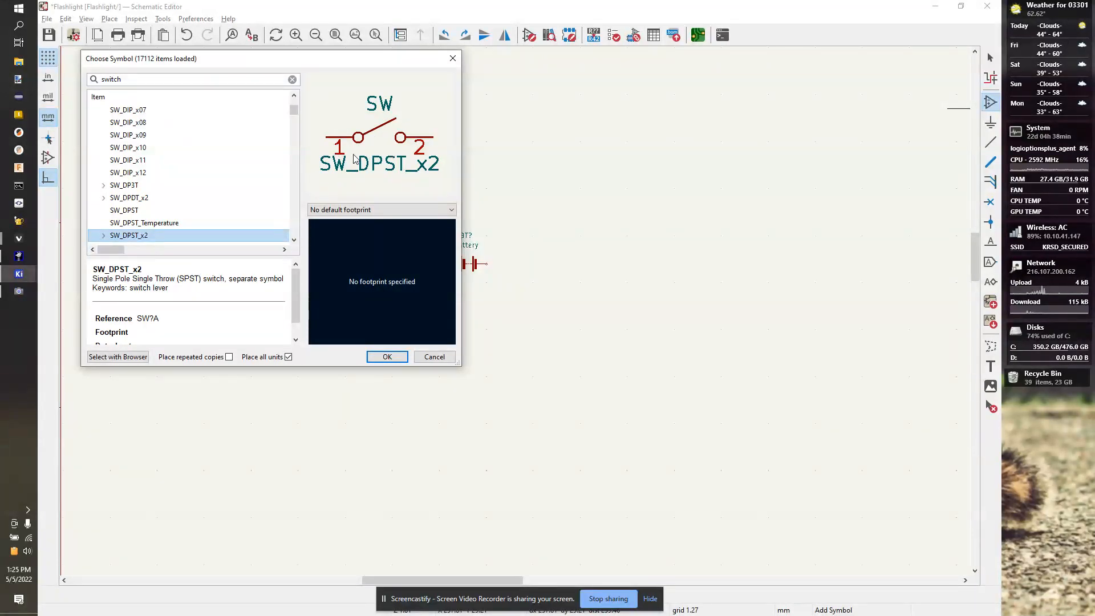
Step: Compare the previews of the SW_DPDT_x2, SW_DPST, SW_DPST_Temperature and SW_DPST_x2 switch symbols
{"action": "key", "text": "Up"}
{"action": "key", "text": "Up"}
{"action": "key", "text": "Up"}
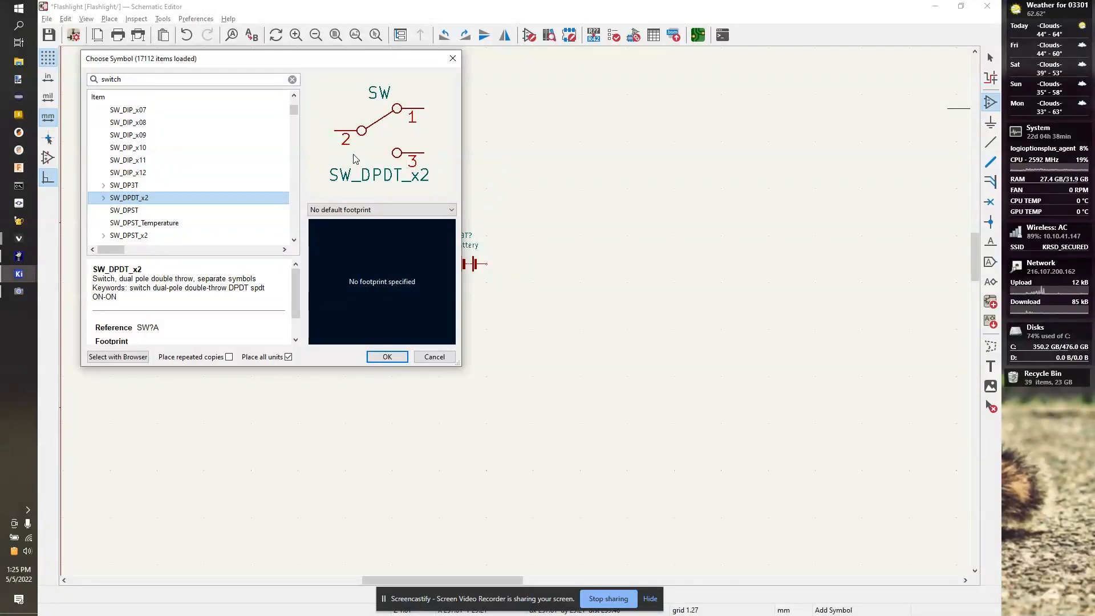
{"action": "key", "text": "Down"}
{"action": "key", "text": "Down"}
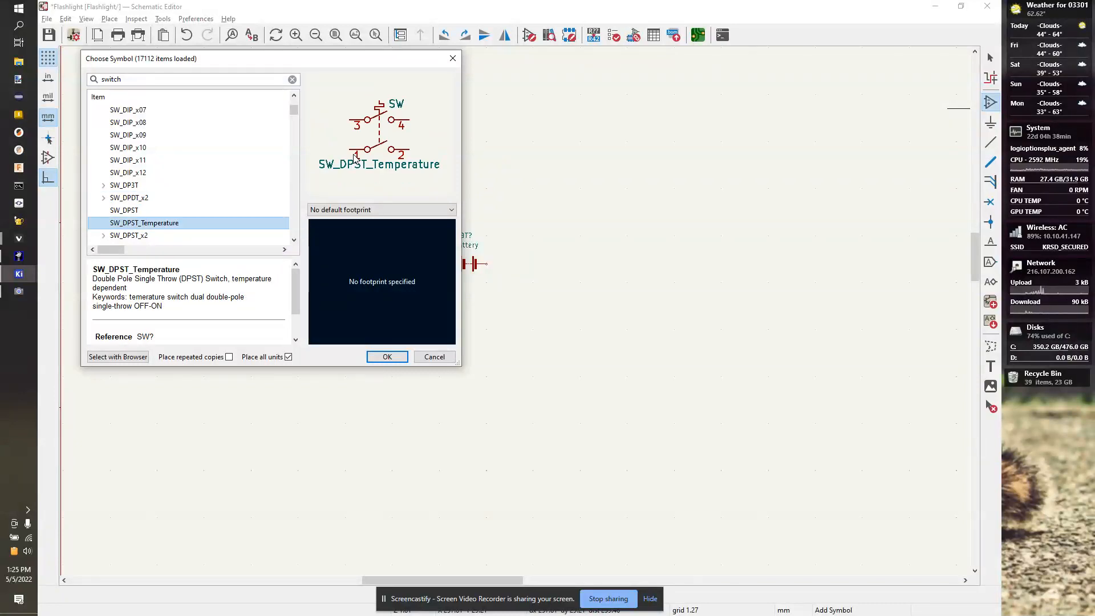
{"action": "key", "text": "Up"}
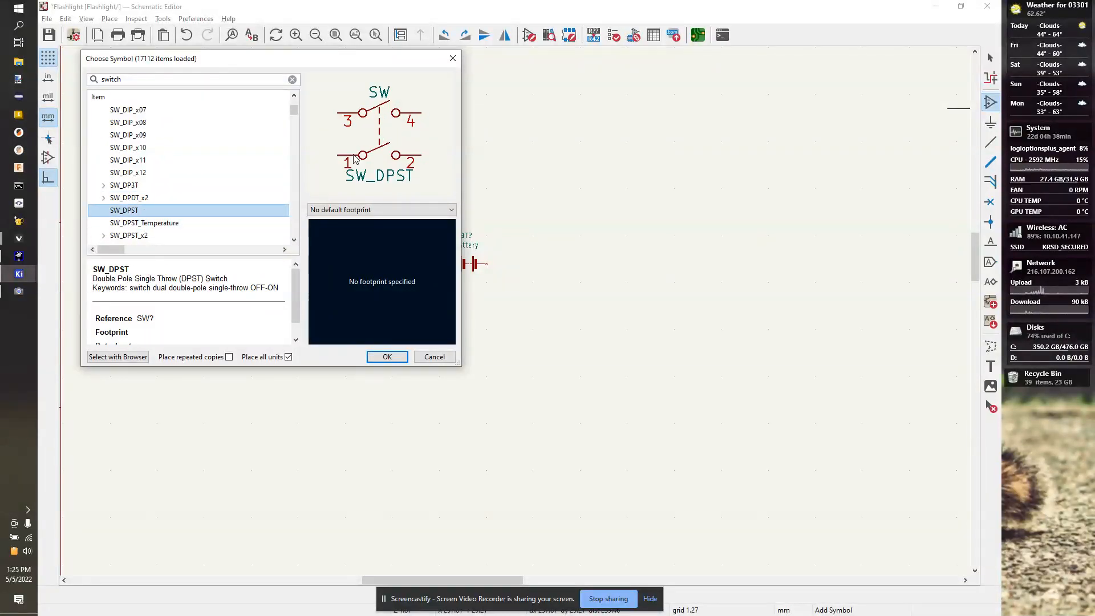
{"action": "key", "text": "Up"}
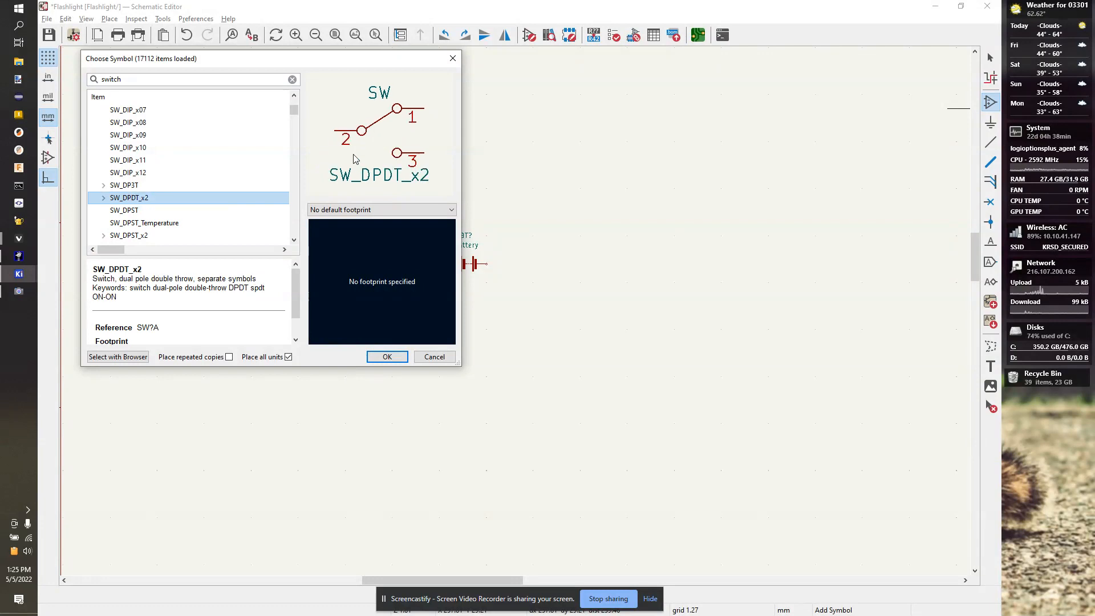
{"action": "key", "text": "Down"}
{"action": "key", "text": "Down"}
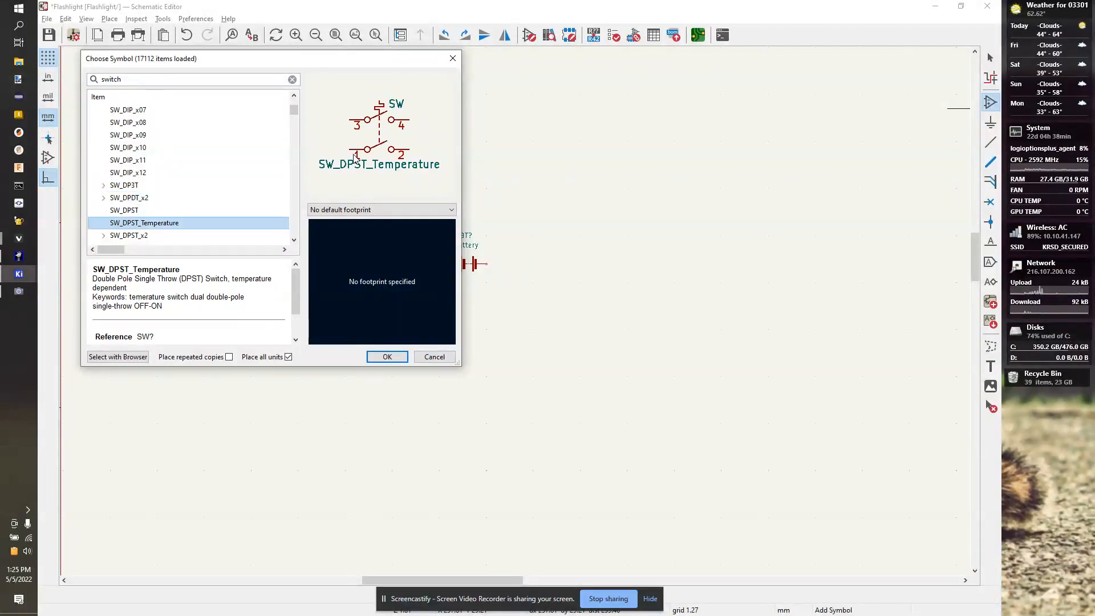
{"action": "key", "text": "Down"}
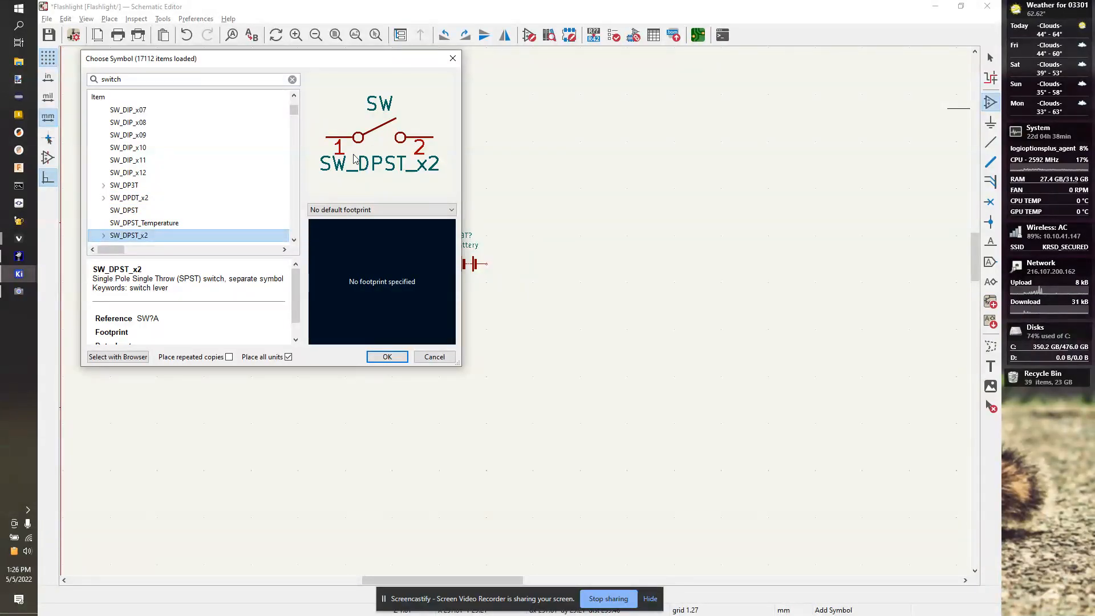
{"action": "key", "text": "Up"}
{"action": "key", "text": "Up"}
{"action": "key", "text": "Up"}
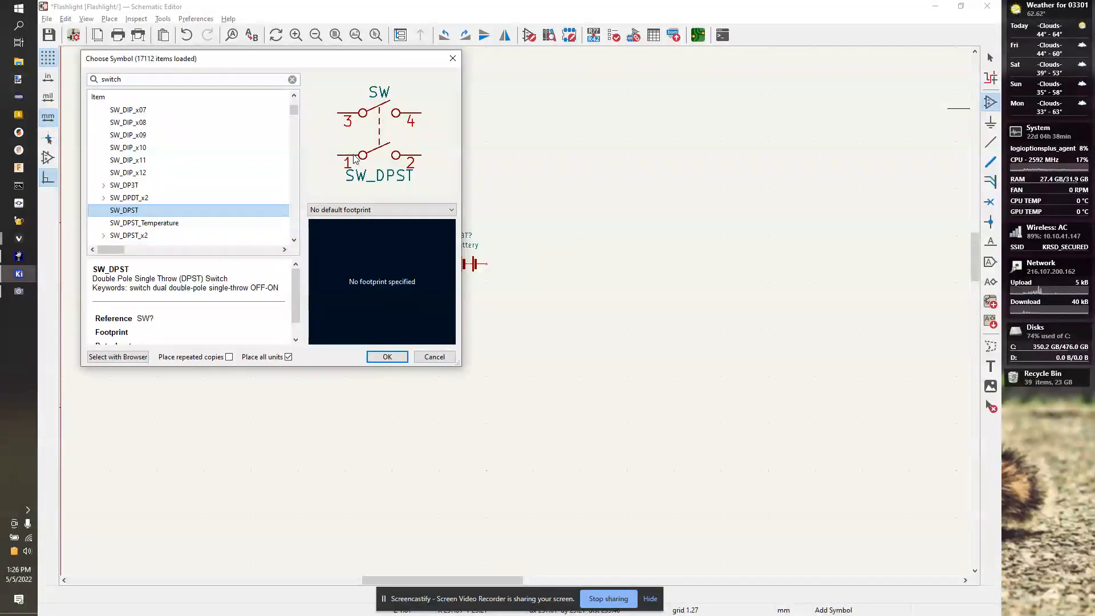
{"action": "key", "text": "Down"}
{"action": "key", "text": "Down"}
{"action": "key", "text": "Down"}
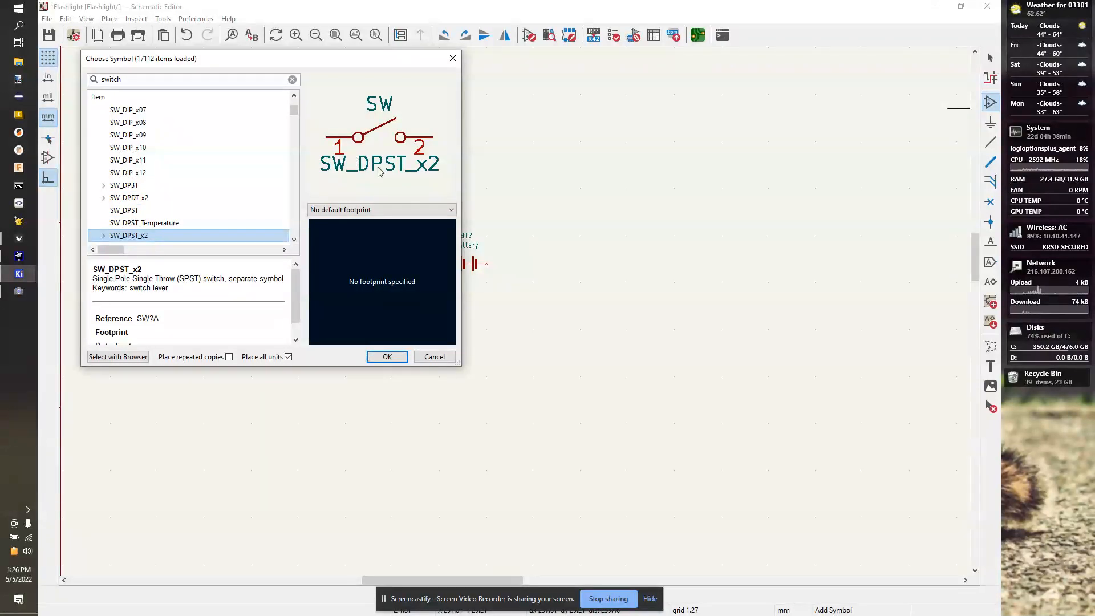
Step: Place the SW_DPST_x2 switch symbol above and to the left of the battery in the schematic
{"action": "left_click", "coordinate": [388, 357]}
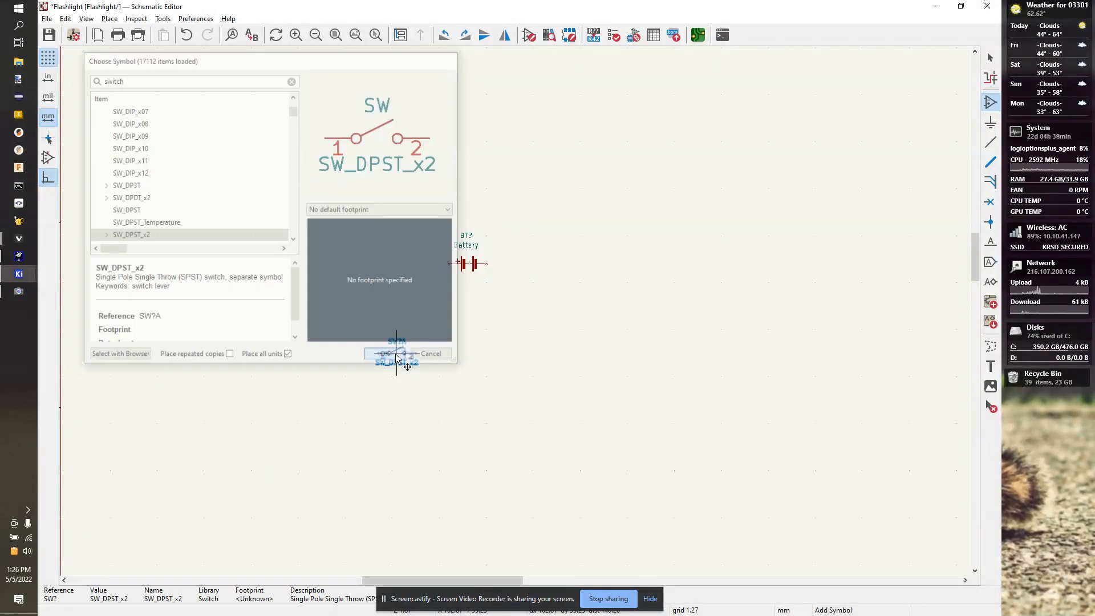
{"action": "scroll", "coordinate": [399, 253], "scroll_direction": "up", "scroll_amount": 3}
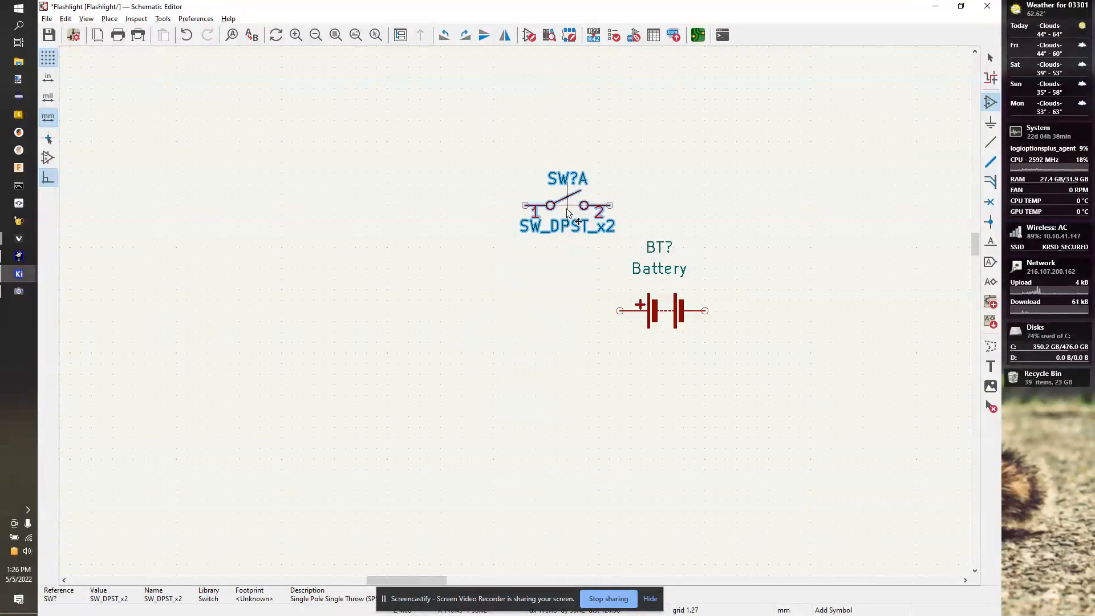
{"action": "scroll", "coordinate": [656, 171], "scroll_direction": "down", "scroll_amount": 3}
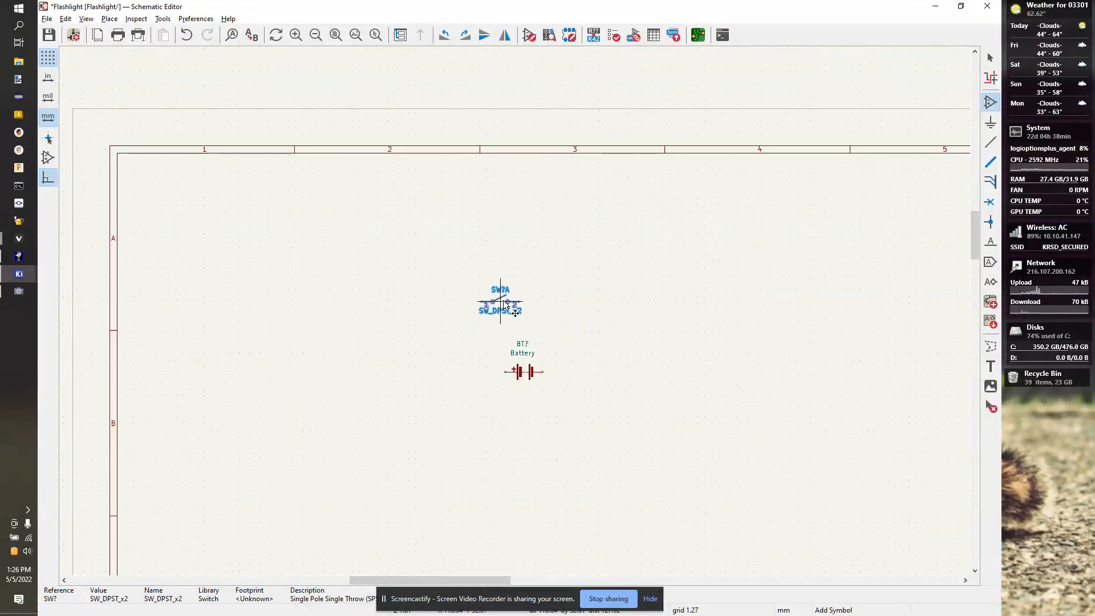
{"action": "left_click", "coordinate": [463, 316]}
{"action": "key", "text": "Escape"}
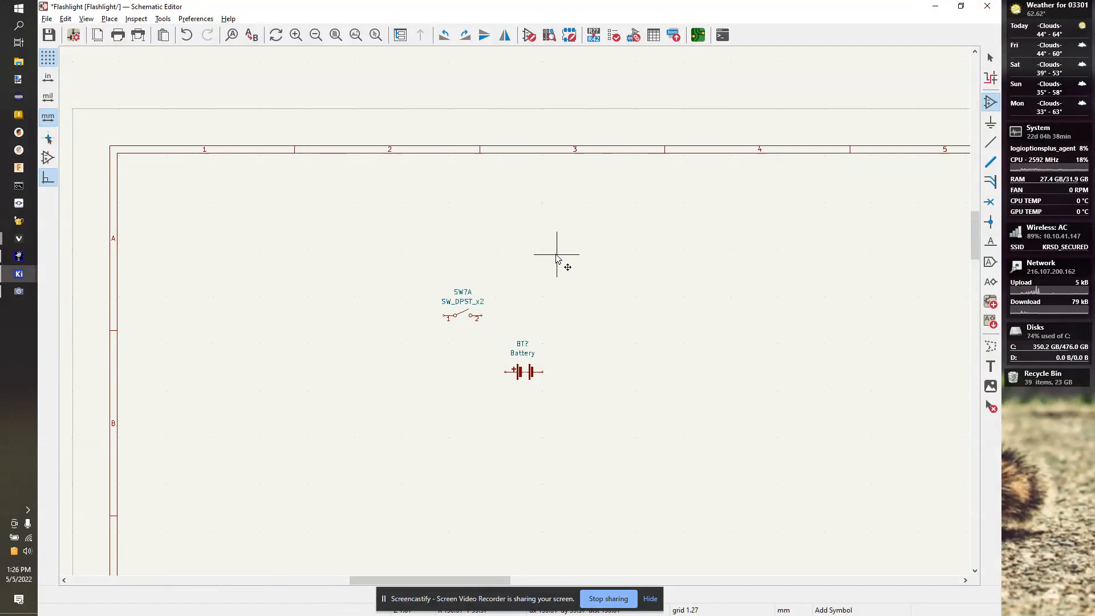
Step: Add two LED symbols from the Device library, one above the other, left of the battery at heights above and below the switch
{"action": "left_click", "coordinate": [323, 163]}
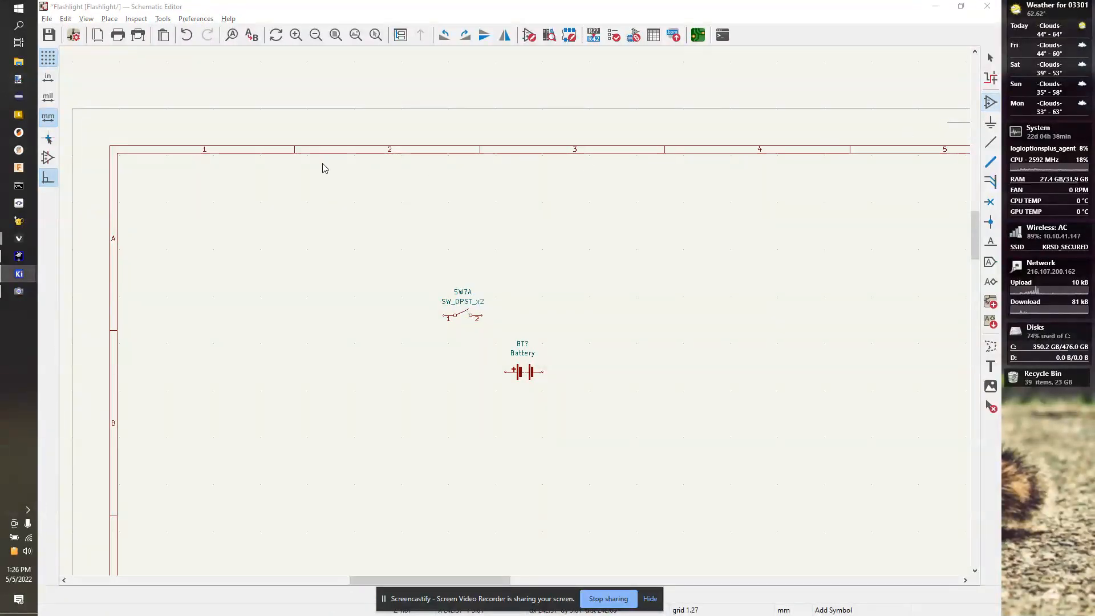
{"action": "type", "text": "LED"}
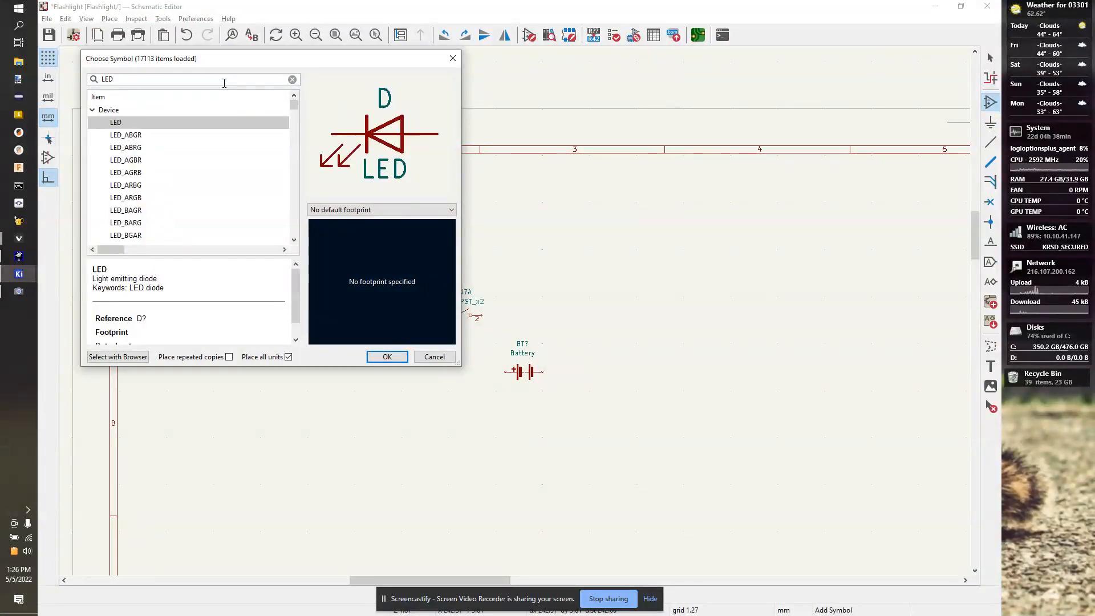
{"action": "left_click", "coordinate": [374, 356]}
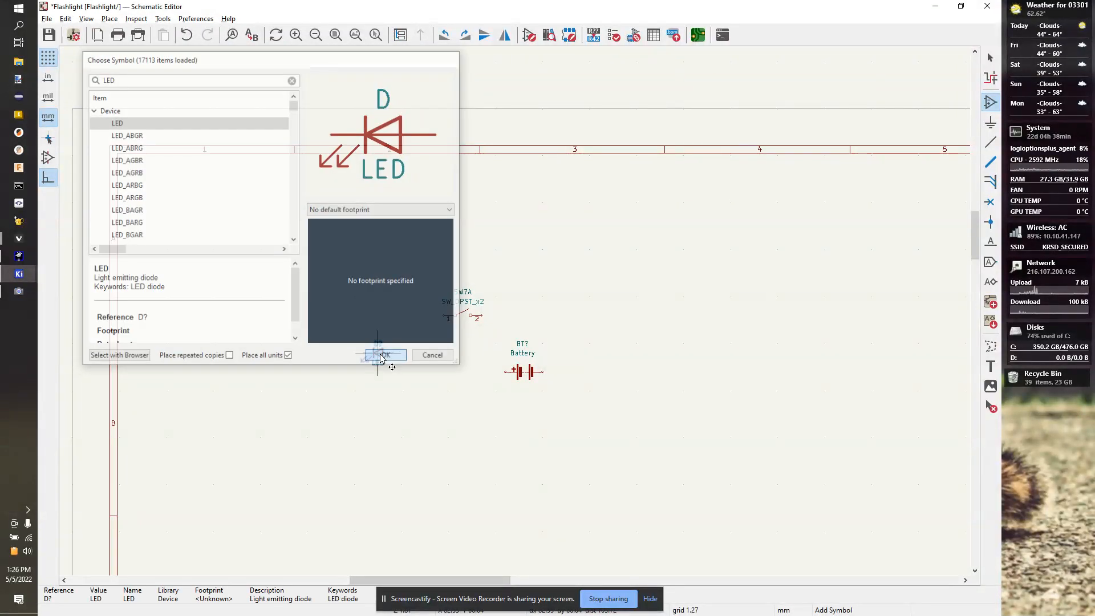
{"action": "scroll", "coordinate": [387, 318], "scroll_direction": "up", "scroll_amount": 2}
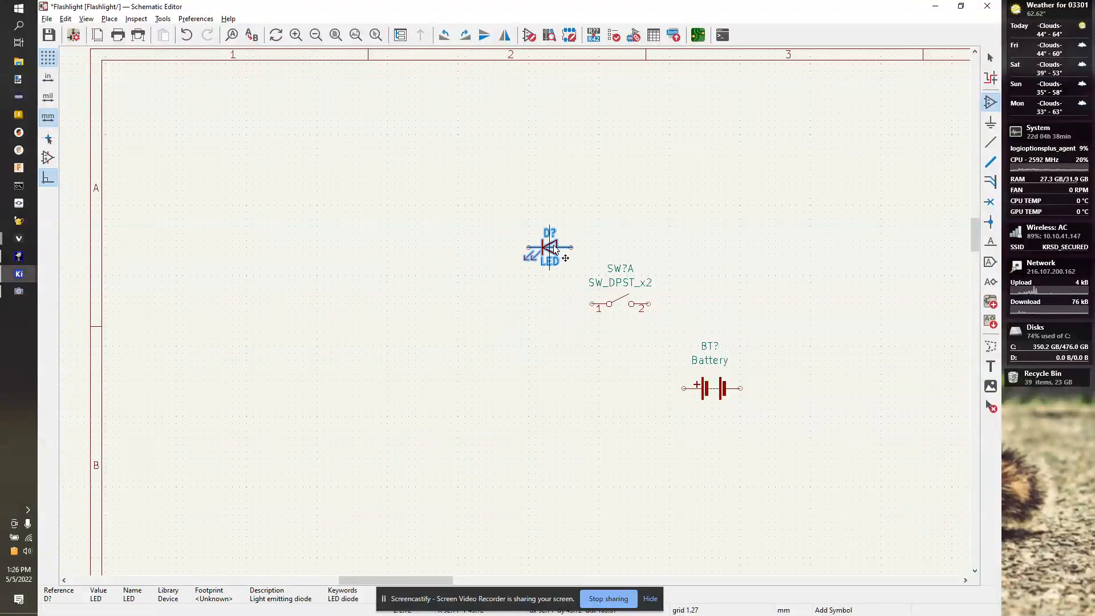
{"action": "left_click", "coordinate": [565, 249]}
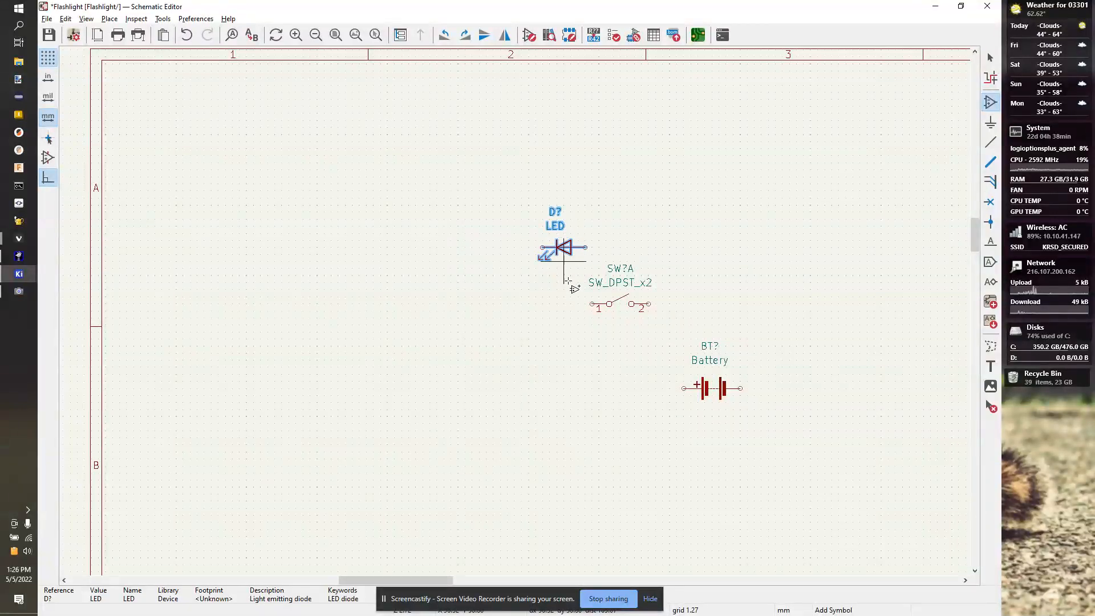
{"action": "left_click", "coordinate": [564, 339]}
{"action": "left_click", "coordinate": [401, 354]}
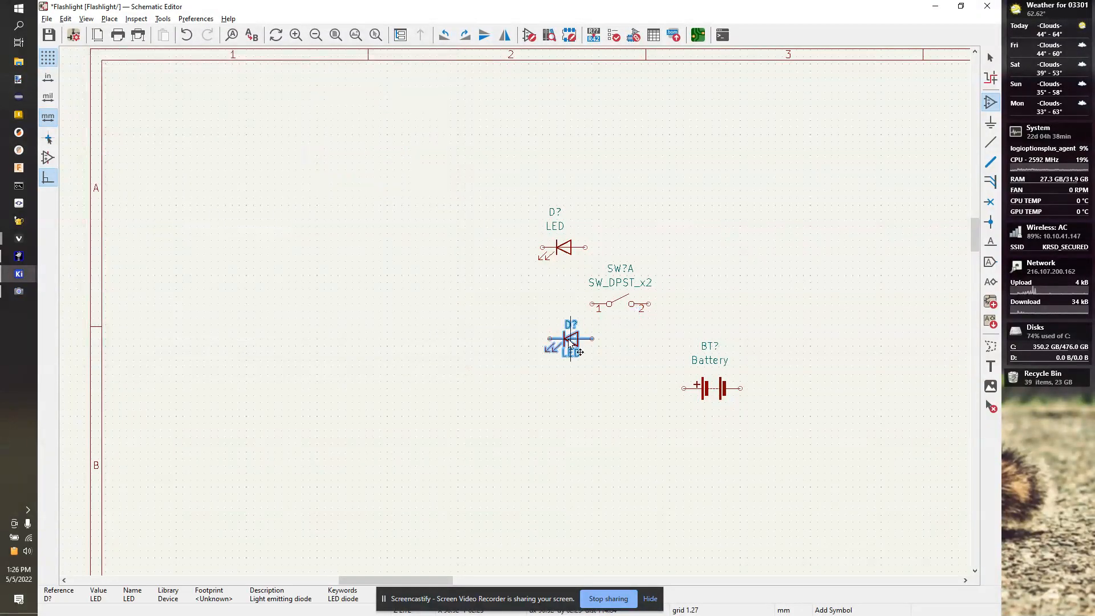
{"action": "left_click", "coordinate": [564, 341]}
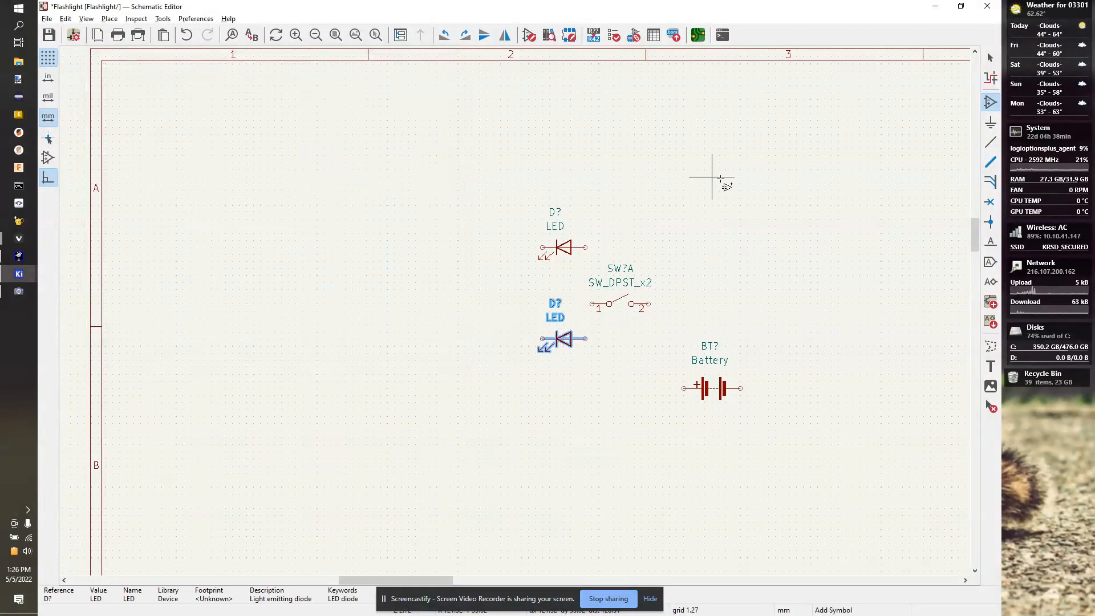
Step: Find the US resistor symbol R_US and place it horizontally to the left of the upper LED
{"action": "left_click", "coordinate": [991, 103]}
{"action": "left_click", "coordinate": [331, 135]}
{"action": "type", "text": "resis"}
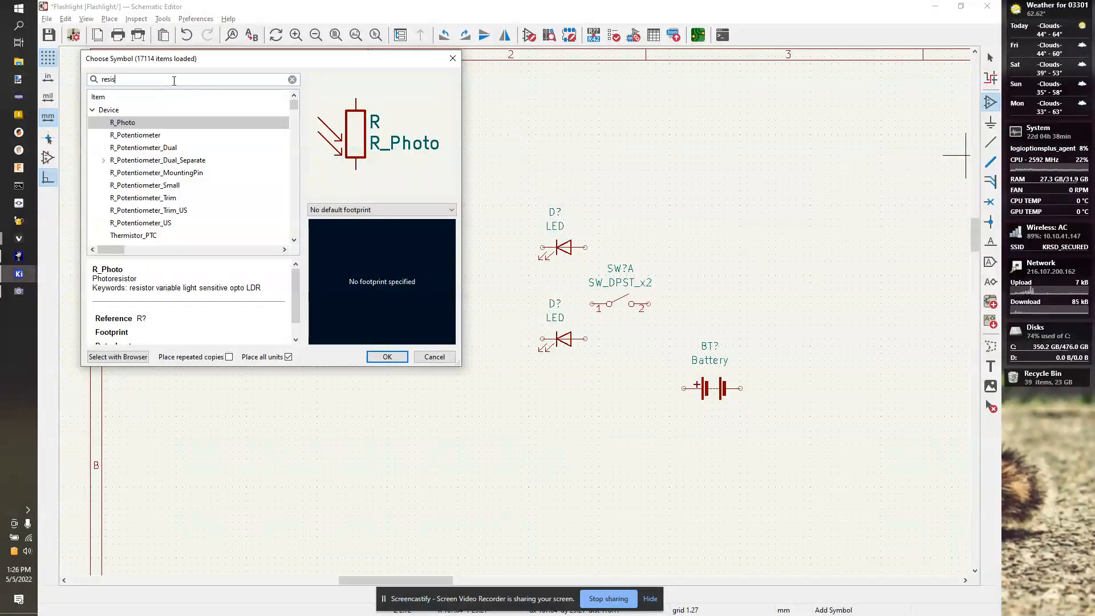
{"action": "type", "text": "to"}
{"action": "scroll", "coordinate": [162, 165], "scroll_direction": "down", "scroll_amount": 3}
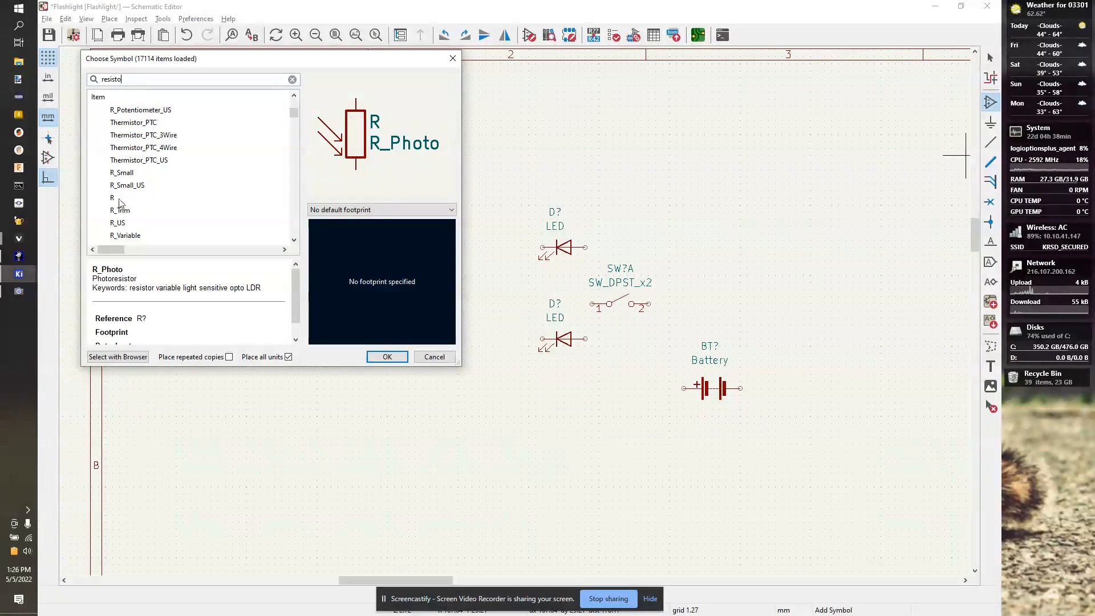
{"action": "left_click", "coordinate": [143, 204]}
{"action": "left_click", "coordinate": [119, 222]}
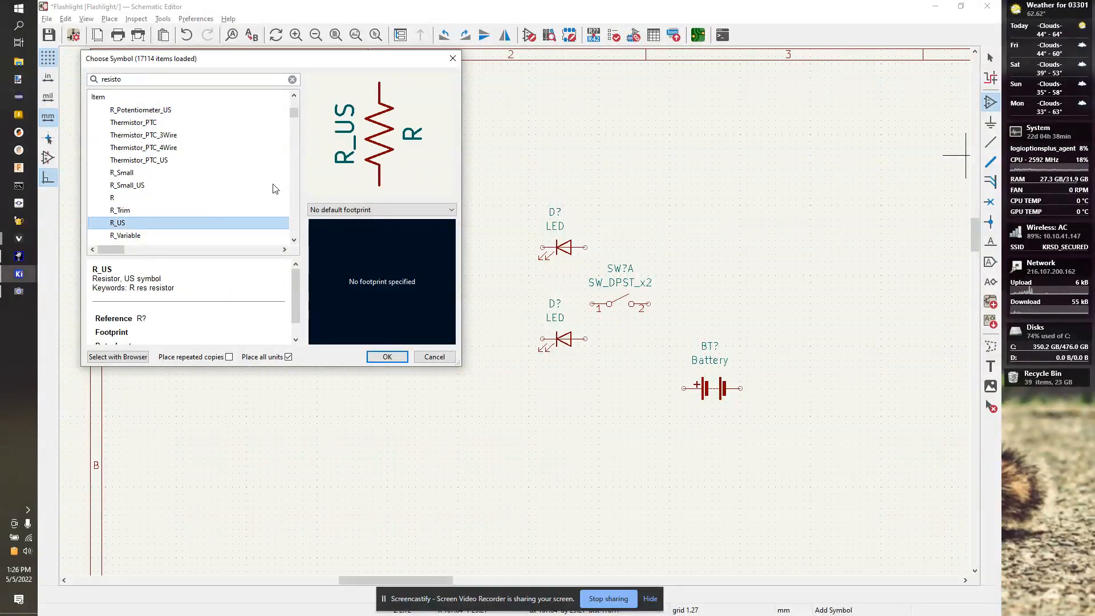
{"action": "left_click", "coordinate": [387, 356]}
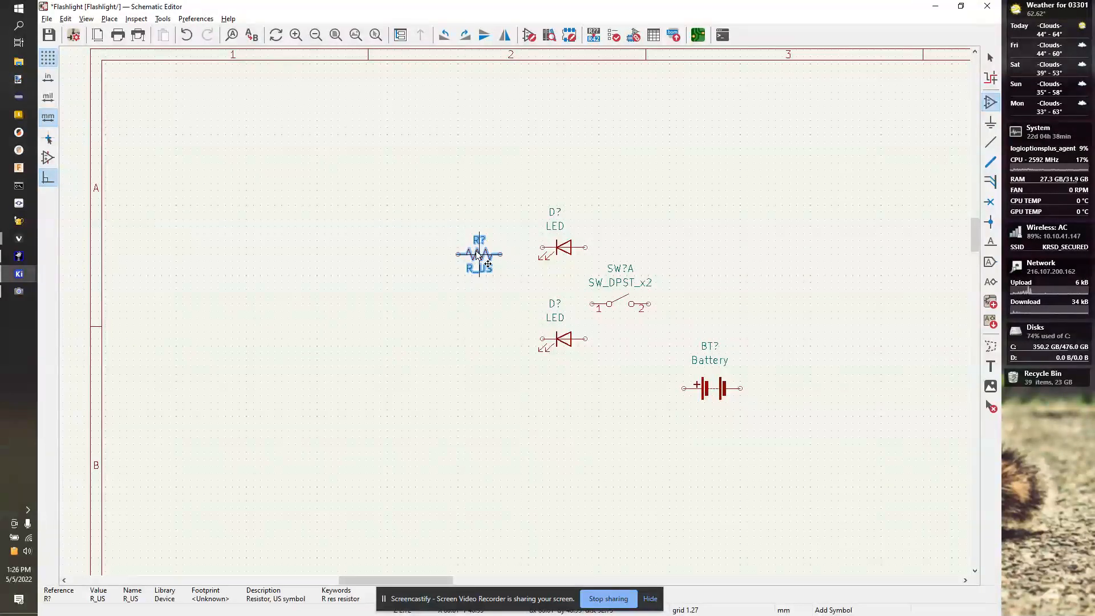
{"action": "left_click", "coordinate": [484, 246]}
Step: Duplicate the R_US resistor and place the copy to the left of the lower LED
{"action": "key", "text": "w"}
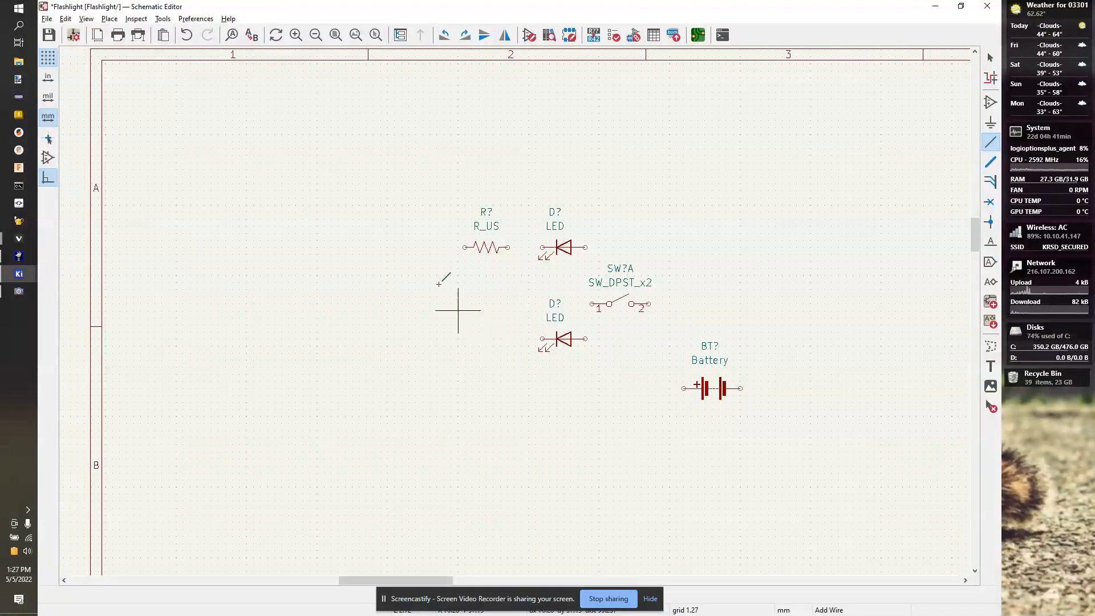
{"action": "key", "text": "Escape"}
{"action": "left_click_drag", "start_coordinate": [441, 186], "coordinate": [514, 271]}
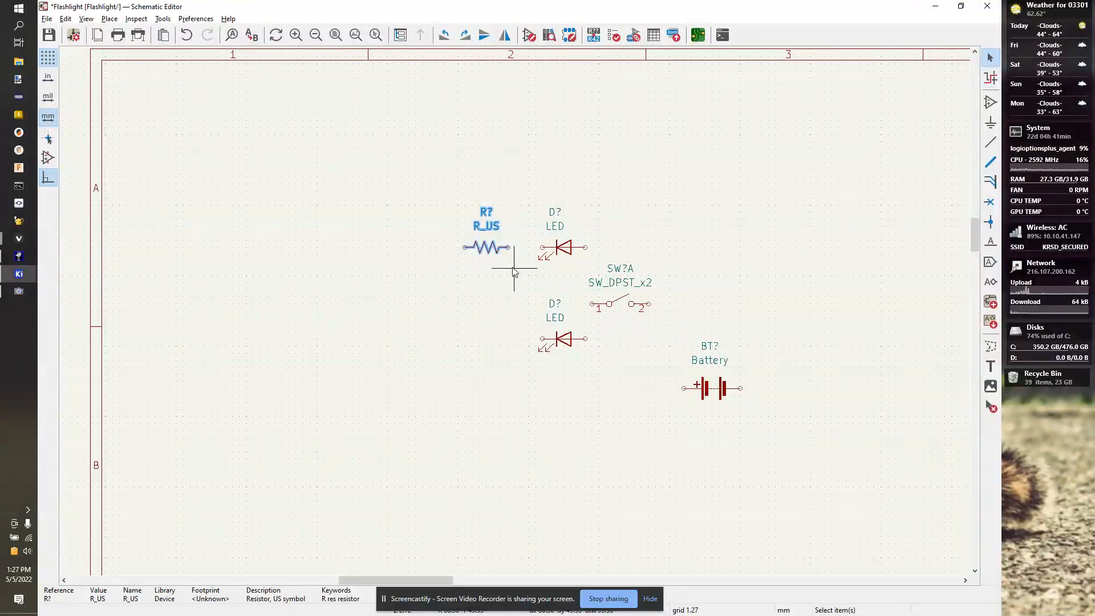
{"action": "key", "text": "ctrl+d"}
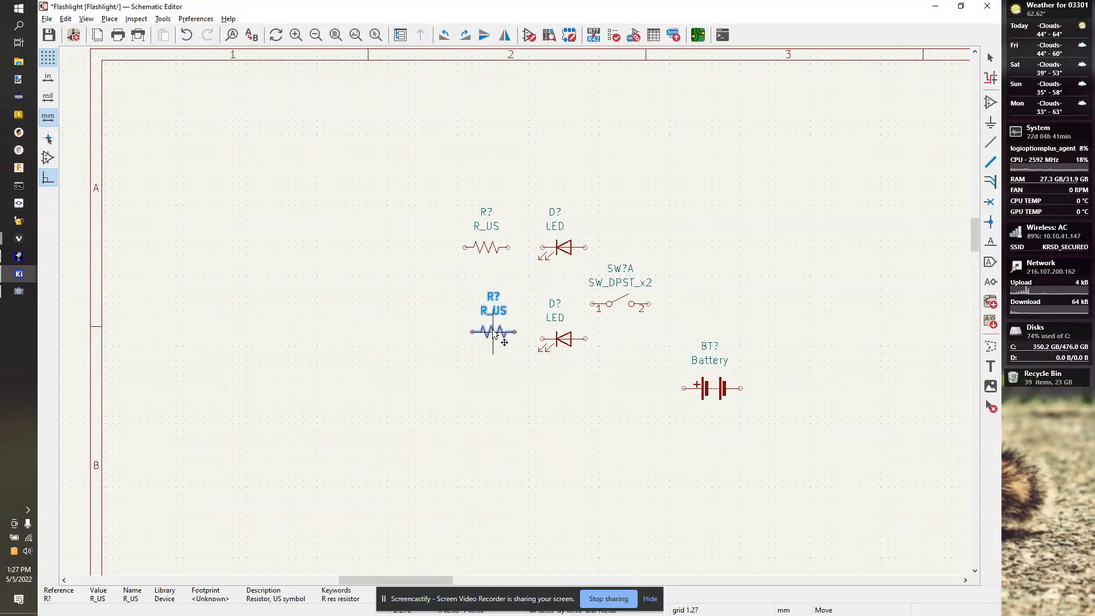
{"action": "left_click", "coordinate": [489, 340]}
{"action": "key", "text": "Escape"}
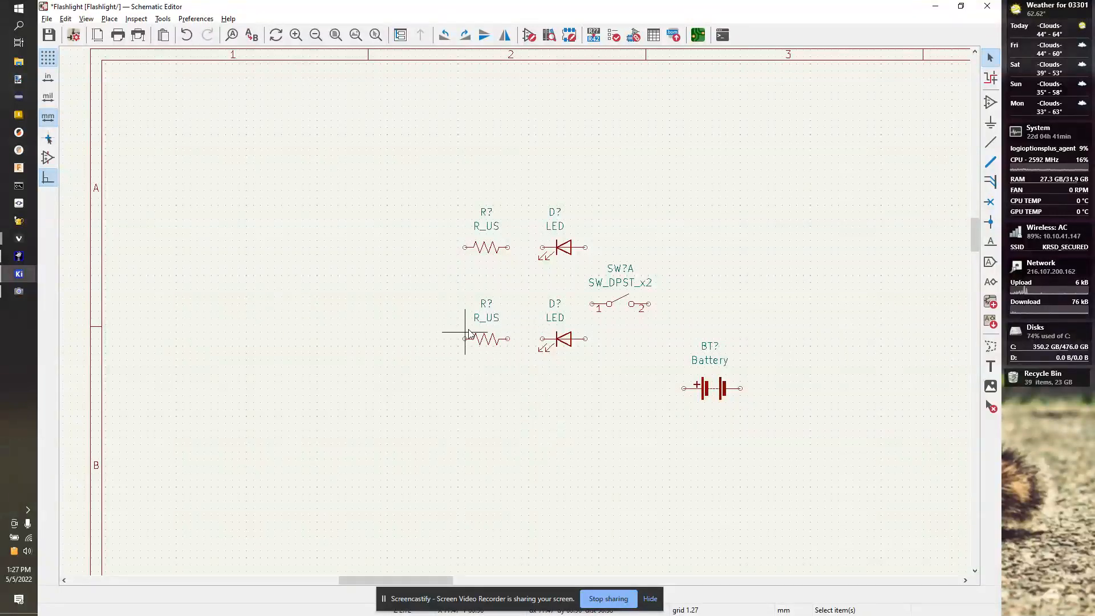
Step: Wire the battery's positive terminal to pin 2 of the switch
{"action": "left_click", "coordinate": [990, 142]}
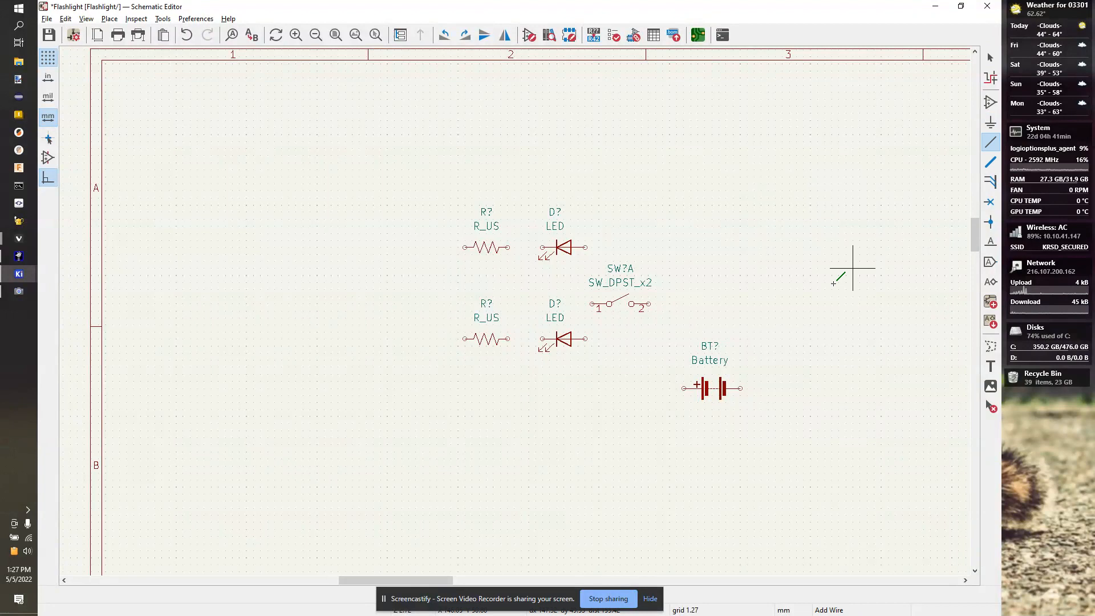
{"action": "left_click", "coordinate": [684, 388]}
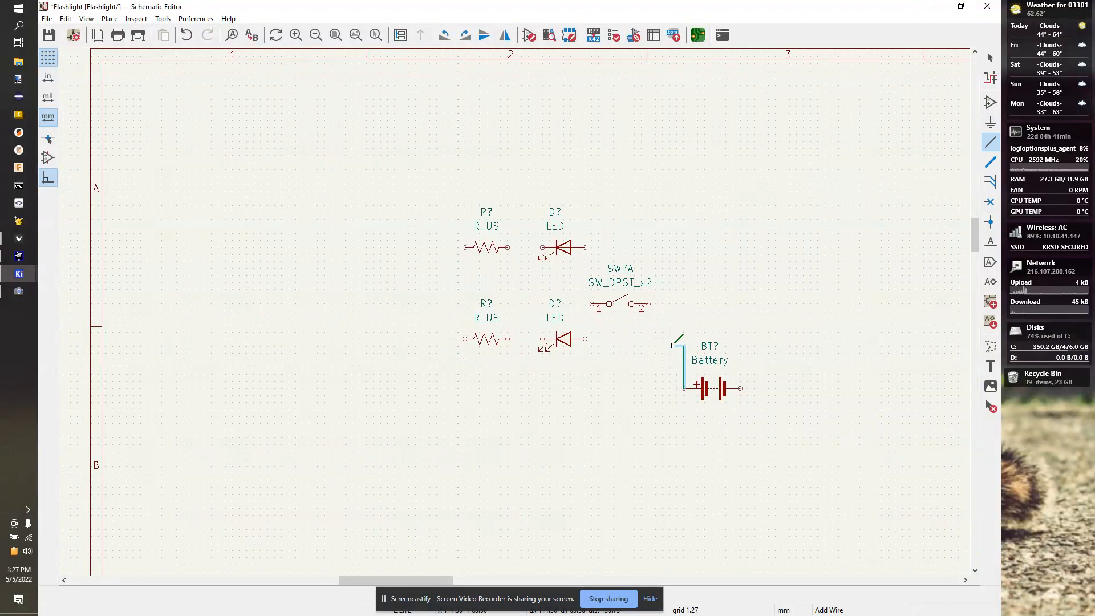
{"action": "left_click", "coordinate": [648, 304]}
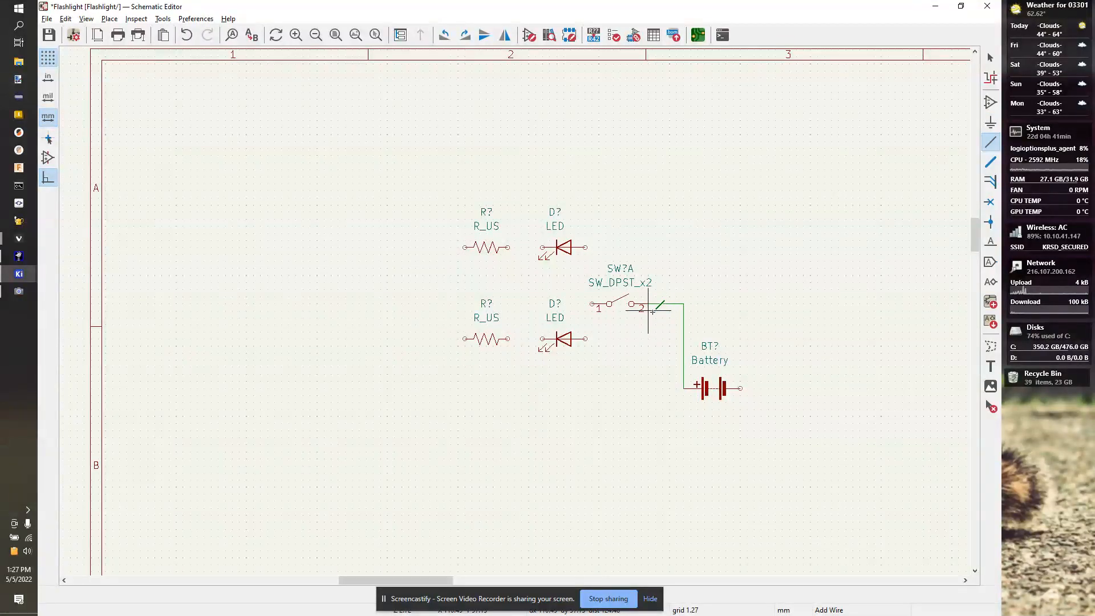
Step: Wire pin 1 of the switch to the anodes of both LEDs
{"action": "left_click", "coordinate": [598, 305]}
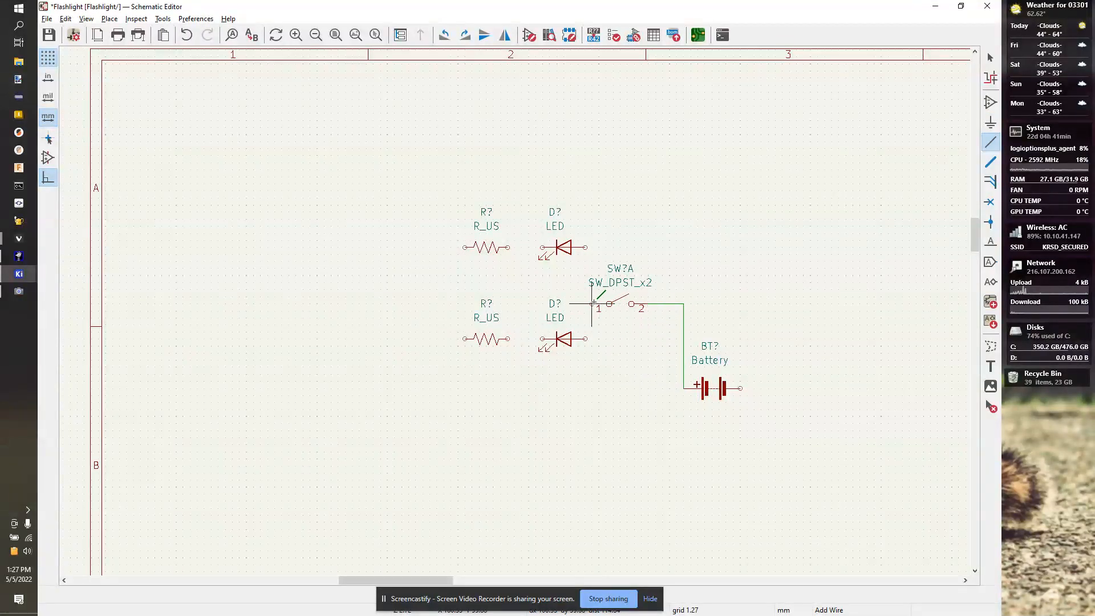
{"action": "left_click", "coordinate": [588, 248]}
{"action": "left_click", "coordinate": [592, 304]}
{"action": "left_click", "coordinate": [588, 339]}
Step: Wire the cathode of each LED to the near end of the resistor beside it
{"action": "left_click", "coordinate": [543, 247]}
{"action": "left_click", "coordinate": [509, 248]}
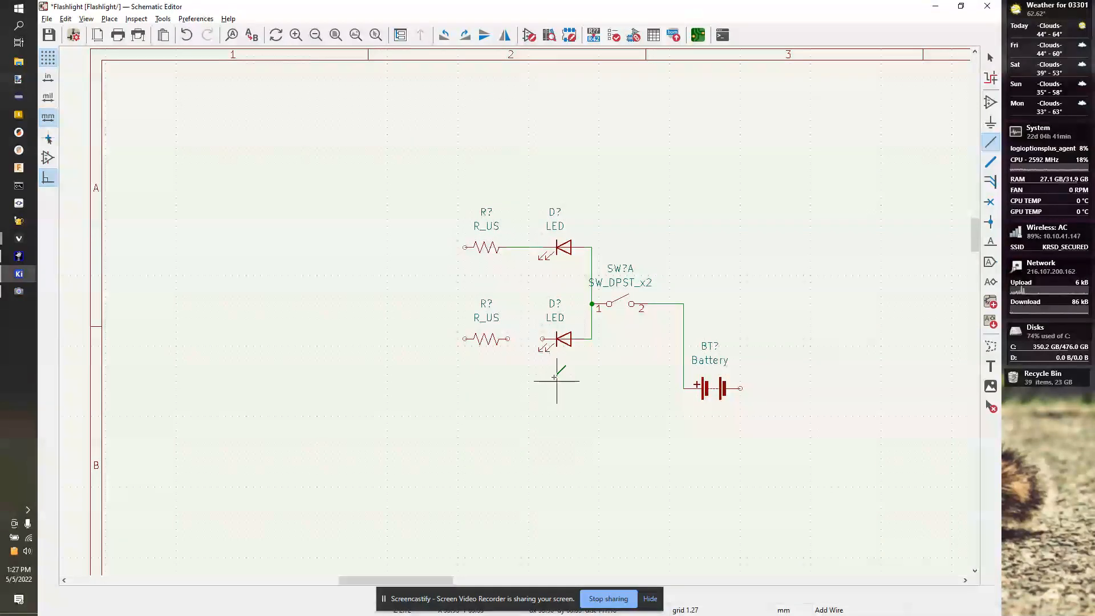
{"action": "left_click", "coordinate": [543, 339]}
{"action": "left_click", "coordinate": [509, 339]}
Step: Join the free ends of the two resistors and route a wire from them below the circuit to the battery's negative terminal
{"action": "left_click", "coordinate": [465, 247]}
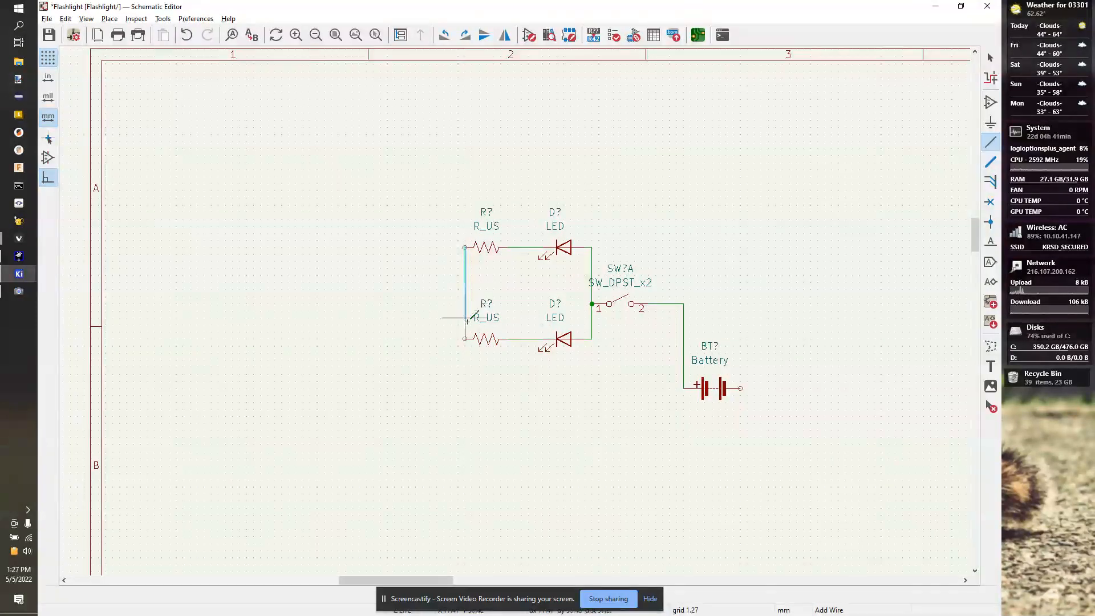
{"action": "left_click", "coordinate": [466, 339]}
{"action": "left_click", "coordinate": [466, 339]}
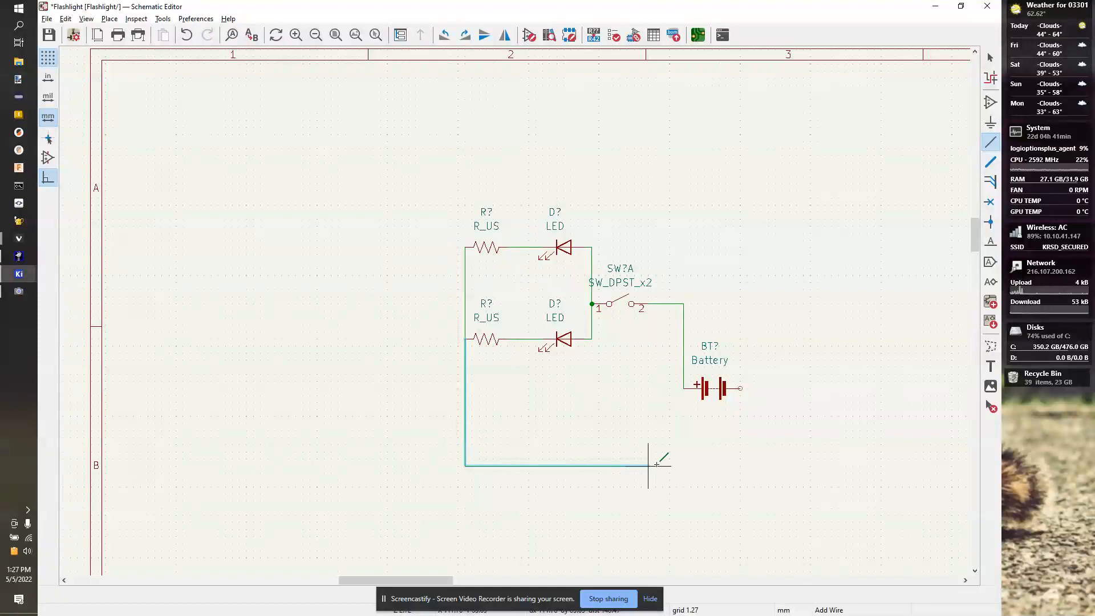
{"action": "left_click", "coordinate": [741, 389]}
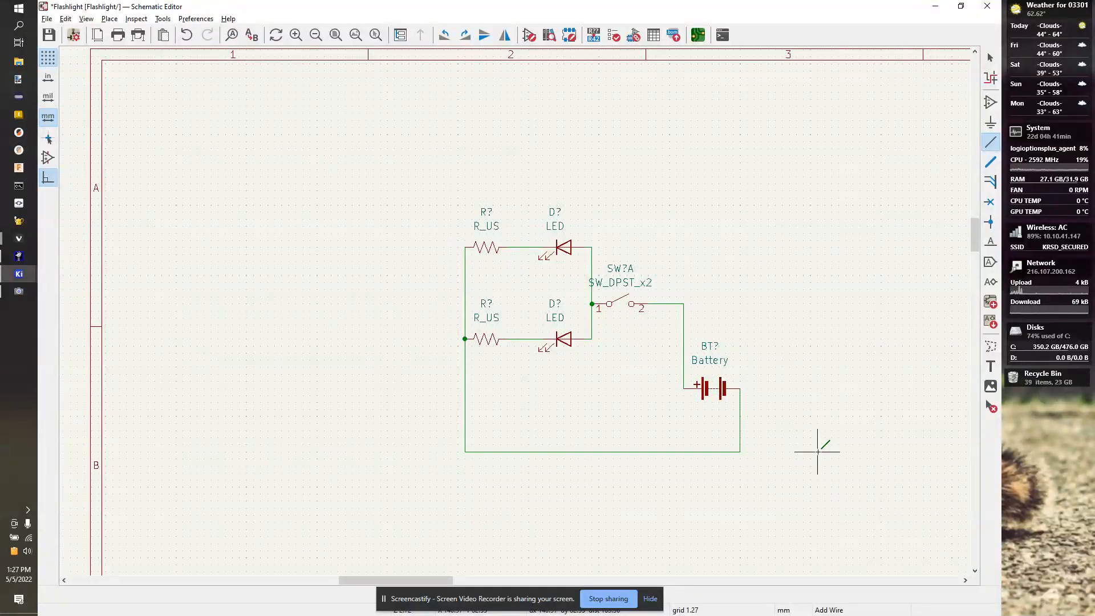
{"action": "key", "text": "Escape"}
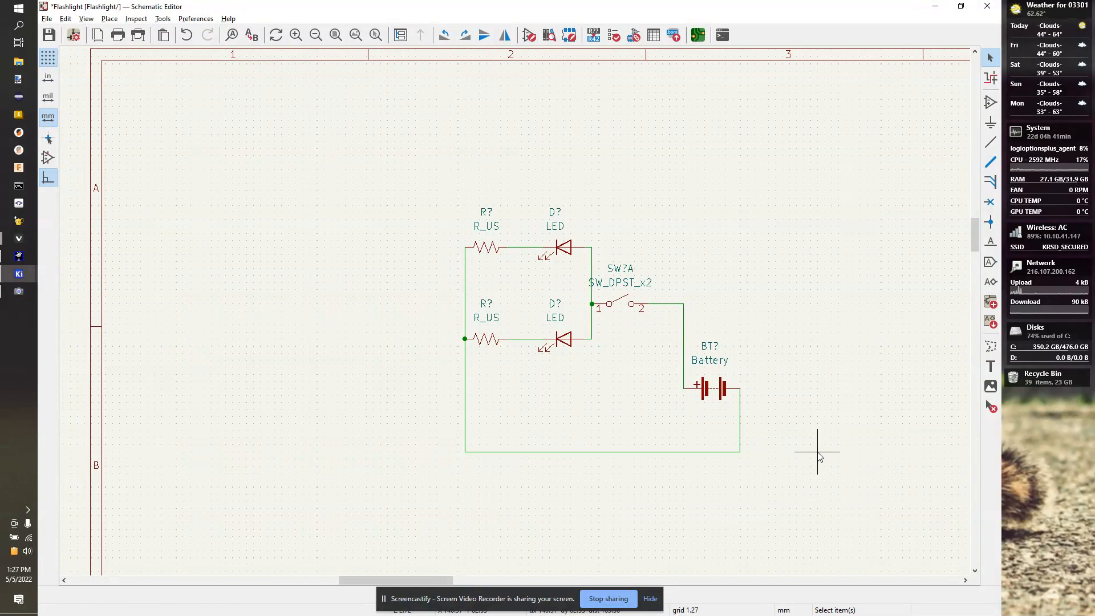